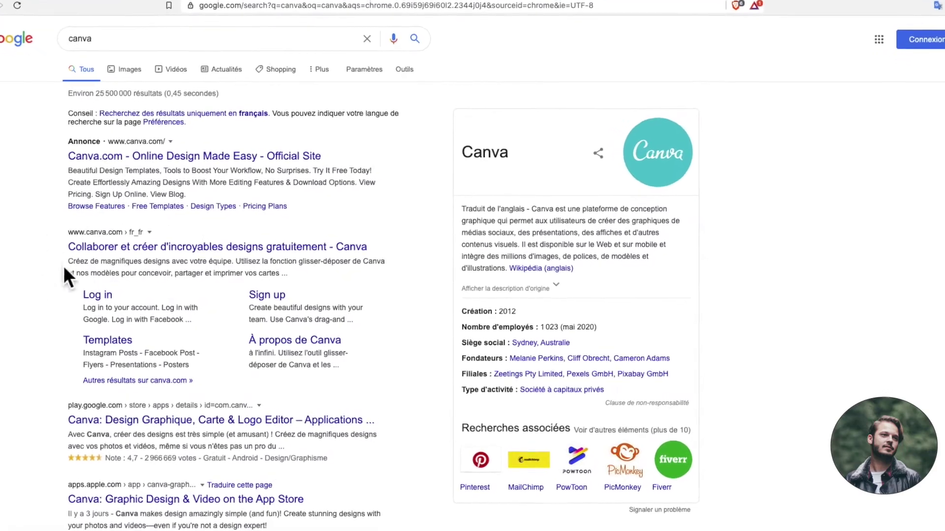
# Step: Open Canva's French site from the Google results for 'canva'
pyautogui.click(127, 241)
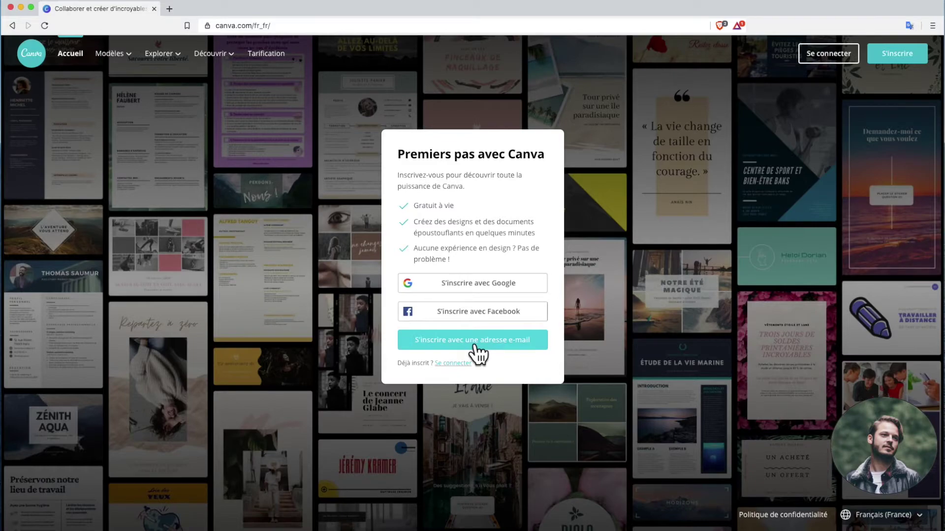
# Step: Sign up by e-mail, entering a name, the account e-mail and password, then submit the form
pyautogui.click(476, 348)
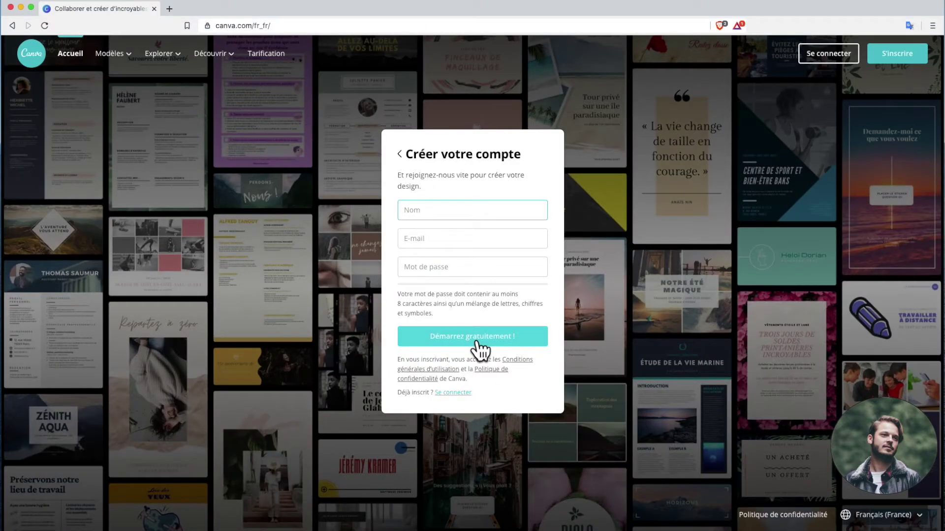
pyautogui.write('formation web')
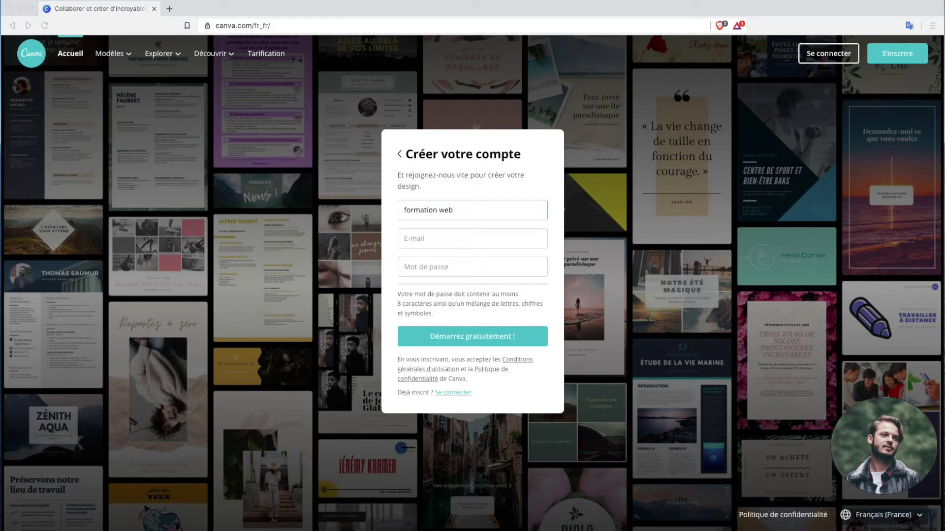
pyautogui.click(526, 240)
pyautogui.press('super+v')
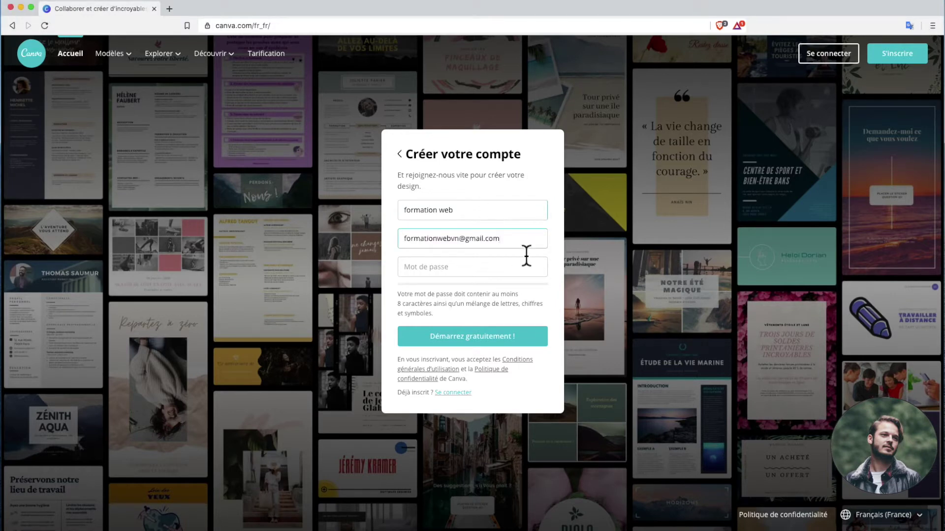
pyautogui.press('super+Tab')
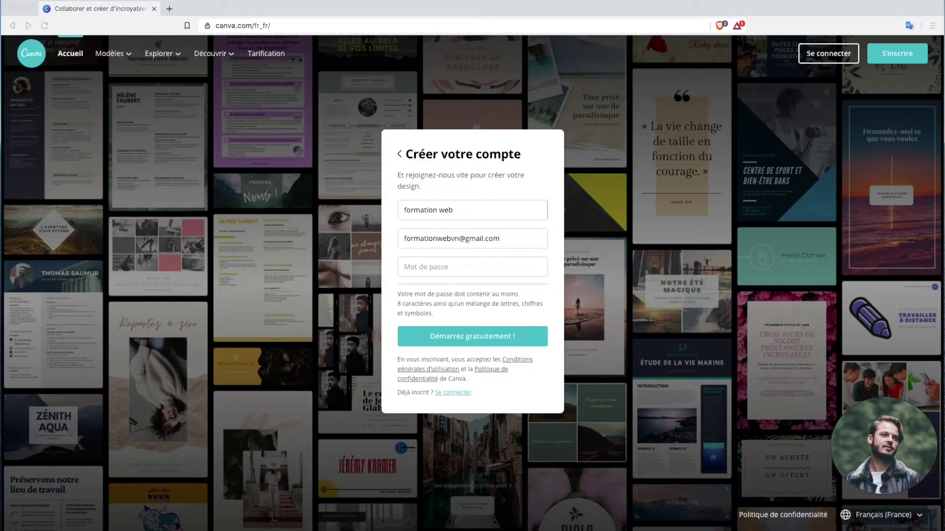
pyautogui.click(451, 268)
pyautogui.press('super+v')
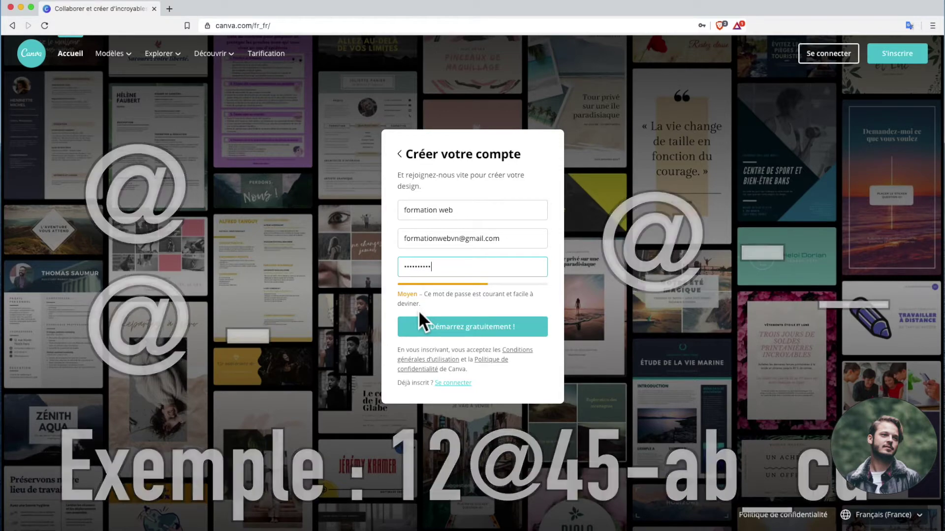
pyautogui.click(449, 327)
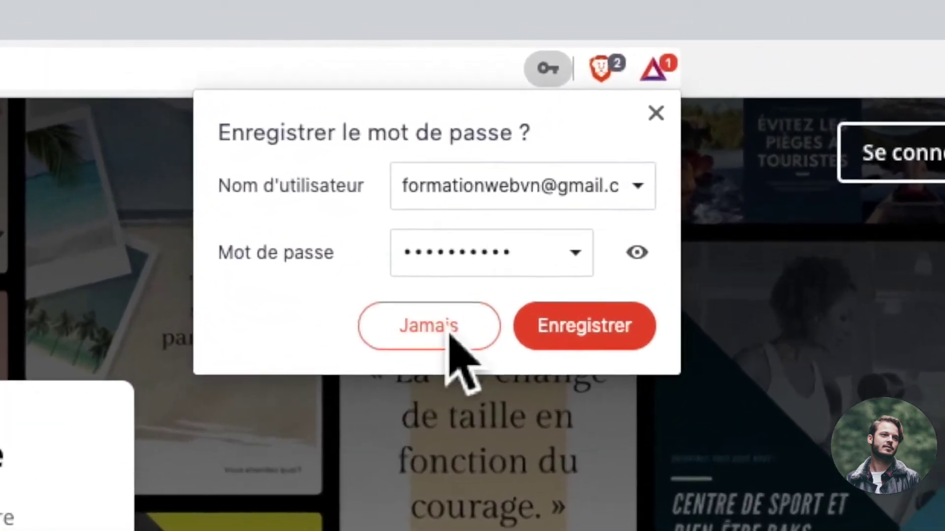
# Step: Decline the browser's offer to save the password
pyautogui.click(475, 295)
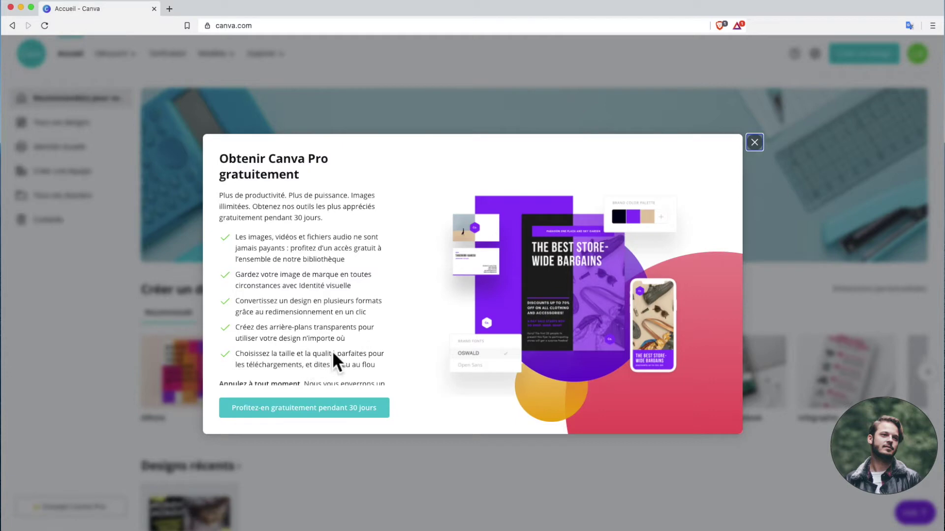
pyautogui.scroll(-2, 332, 350)
pyautogui.scroll(2, 332, 350)
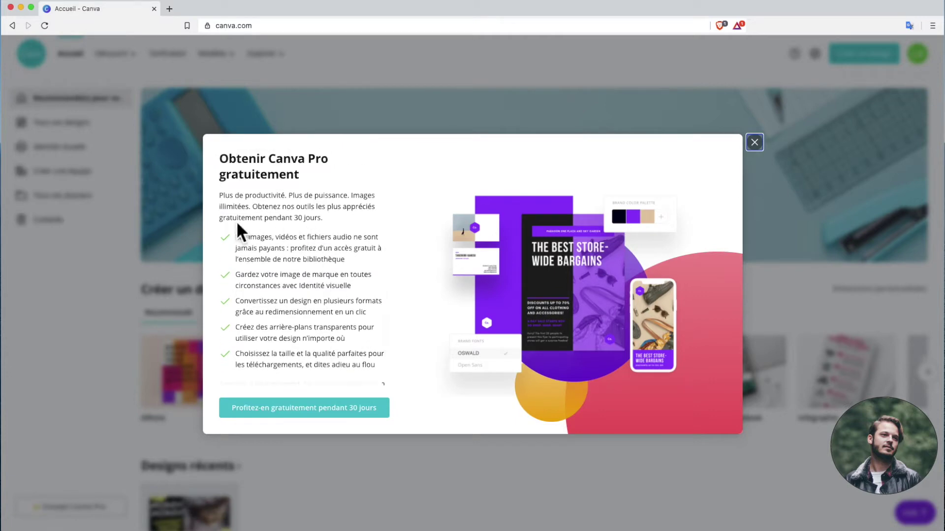
pyautogui.scroll(-2, 303, 297)
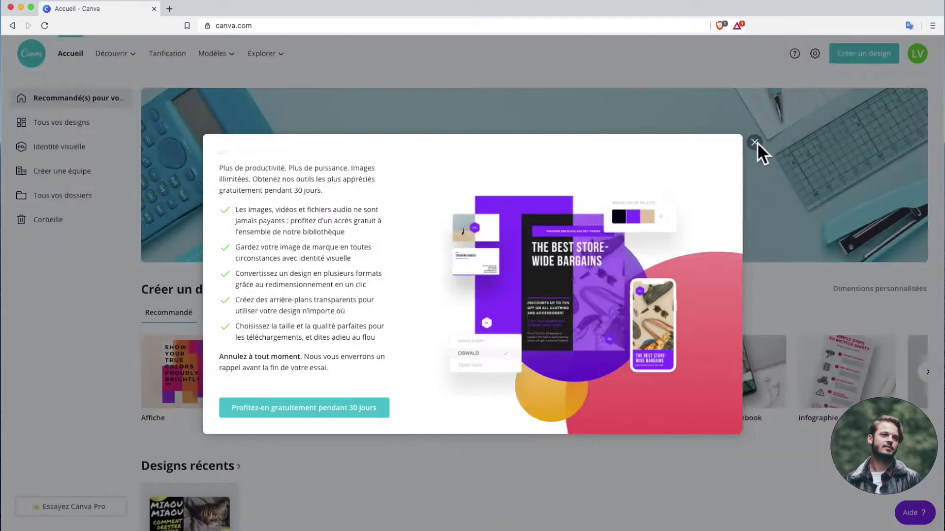
# Step: Close the 30-day Canva Pro free trial offer
pyautogui.click(758, 144)
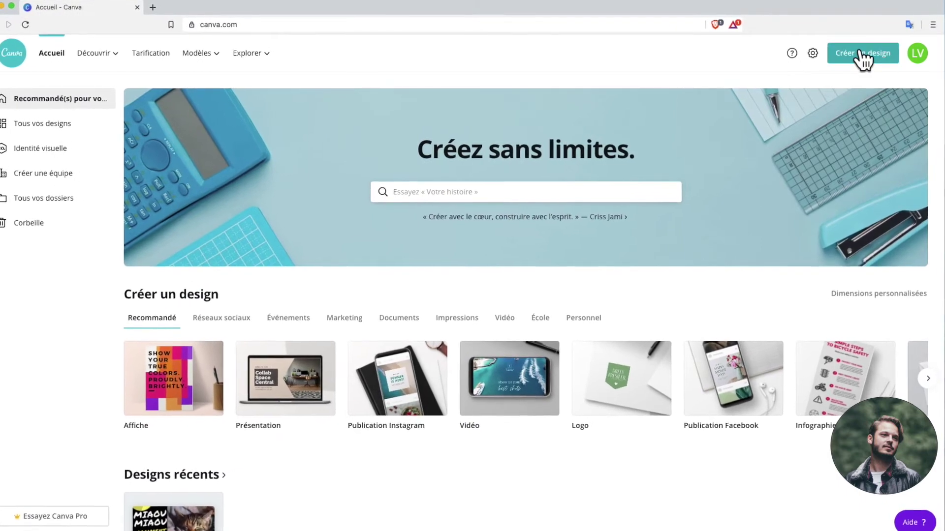
# Step: Create a new 'Illustration de chaîne YouTube' design found by searching 'illustration'
pyautogui.click(860, 53)
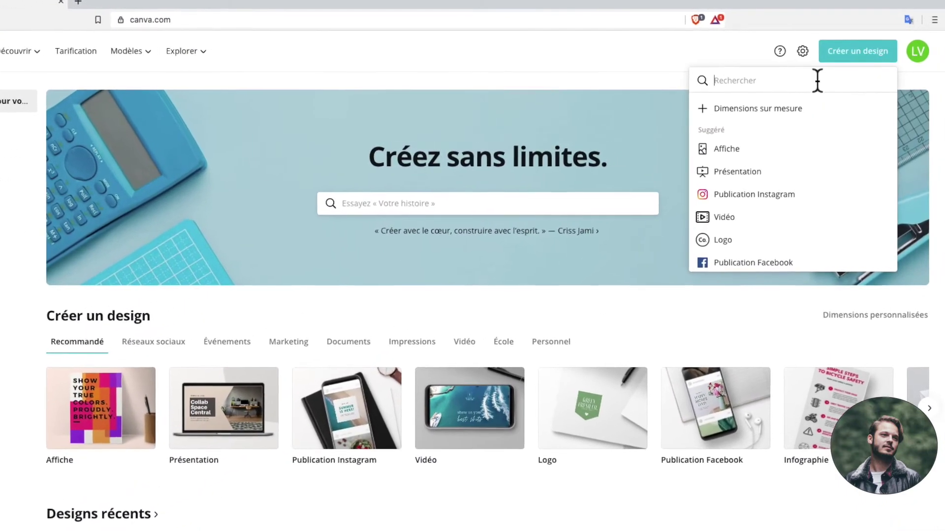
pyautogui.write('illustr')
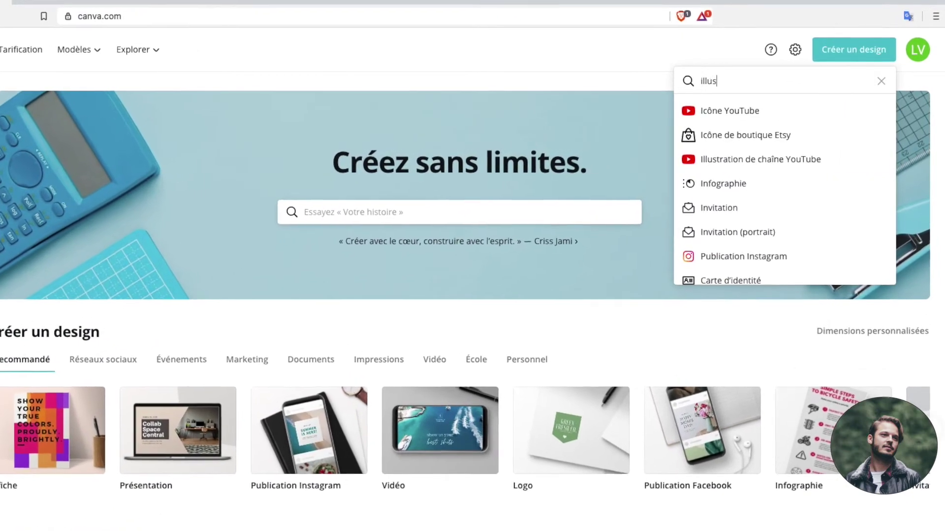
pyautogui.write('ation')
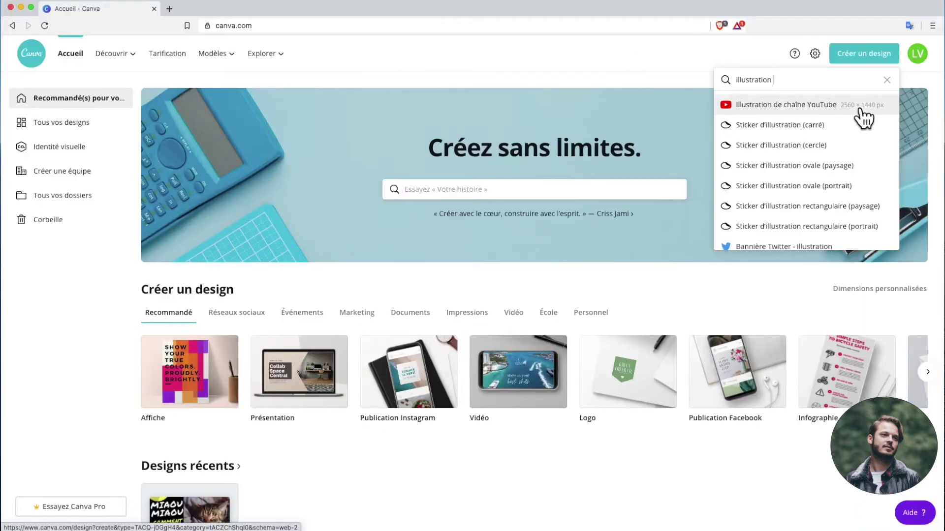
pyautogui.click(861, 111)
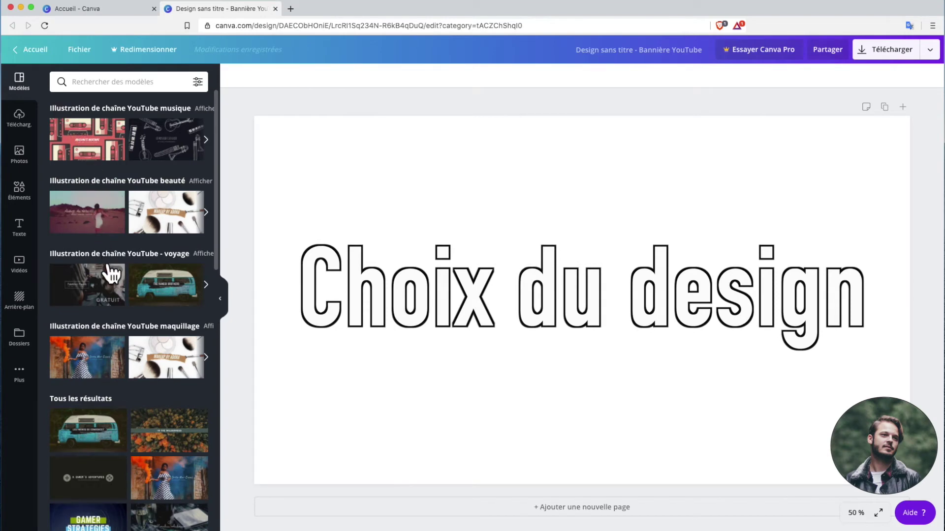
# Step: Browse the channel art templates and pick the orange-swirl template for the banner
pyautogui.scroll(-2, 111, 273)
pyautogui.scroll(-10, 110, 273)
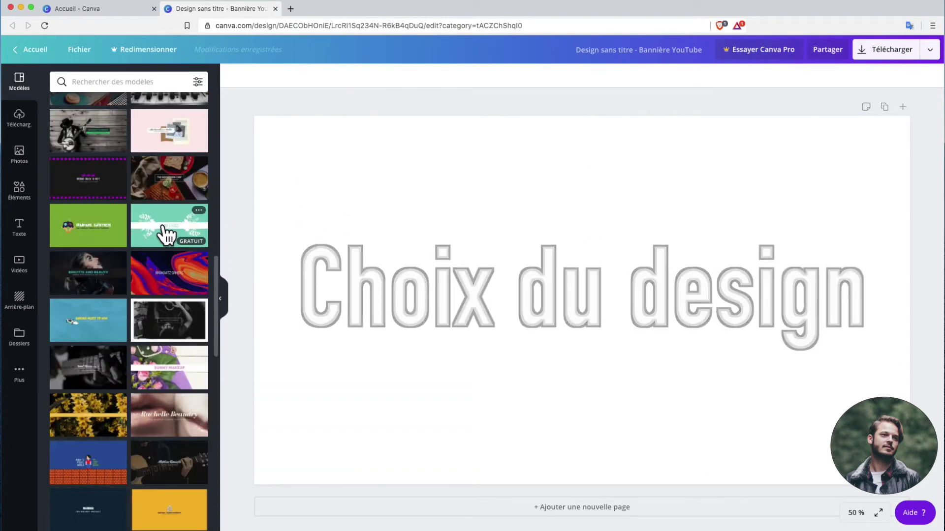
pyautogui.scroll(-1, 168, 235)
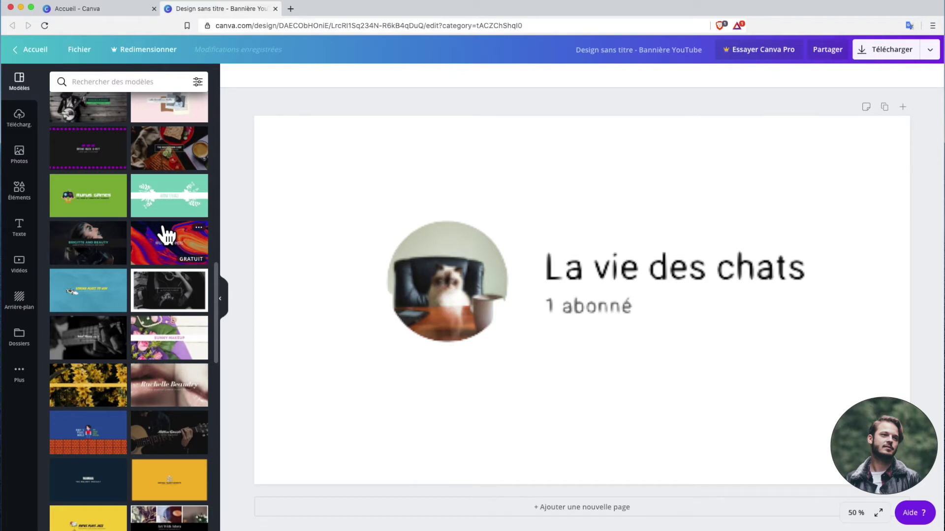
pyautogui.click(167, 235)
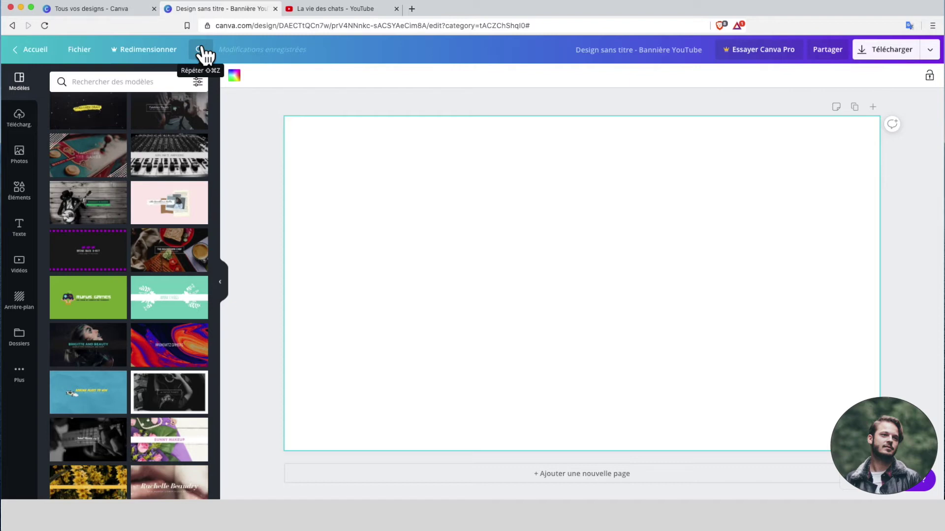
# Step: Rename the design to 'Banniere la vie des chats'
pyautogui.click(620, 58)
pyautogui.hotkey('ctrl', 'a')
pyautogui.press('BackSpace')
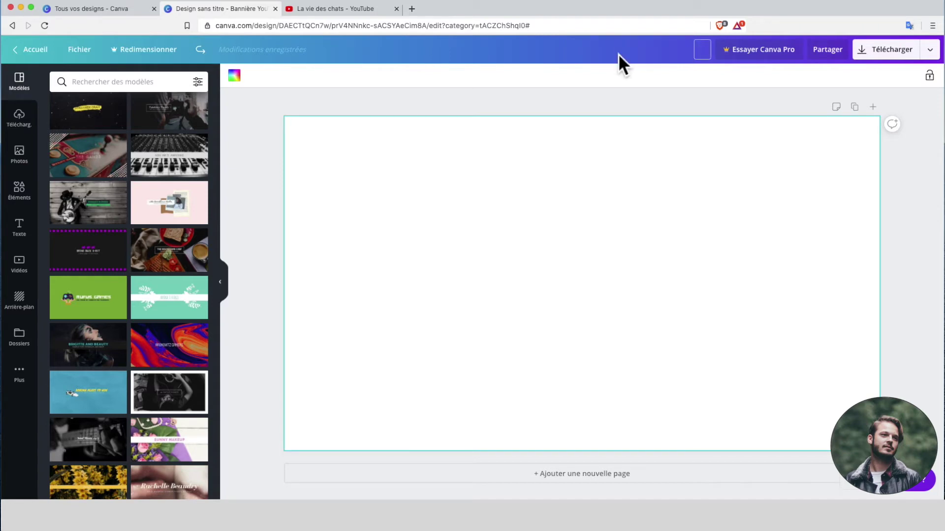
pyautogui.write('Banniere la vie des chats')
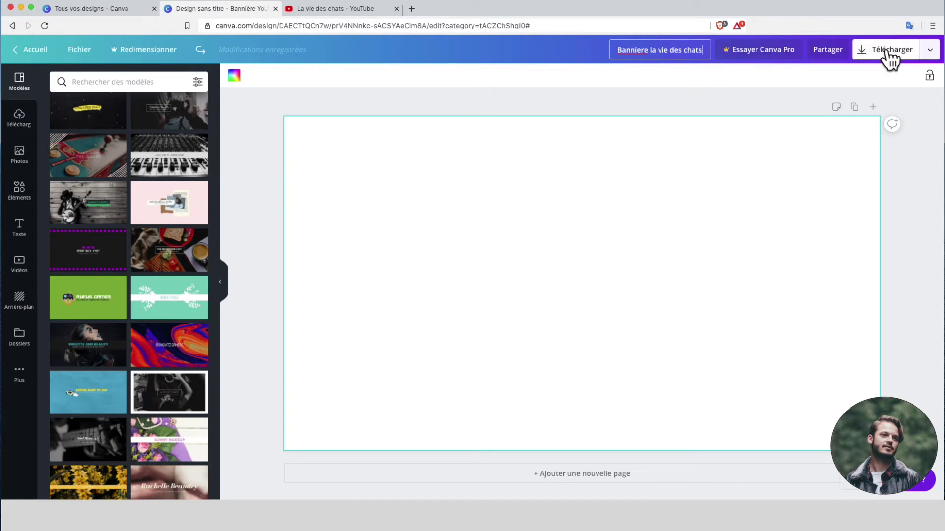
# Step: Show the Télécharger publishing and download options and scroll through them
pyautogui.click(929, 50)
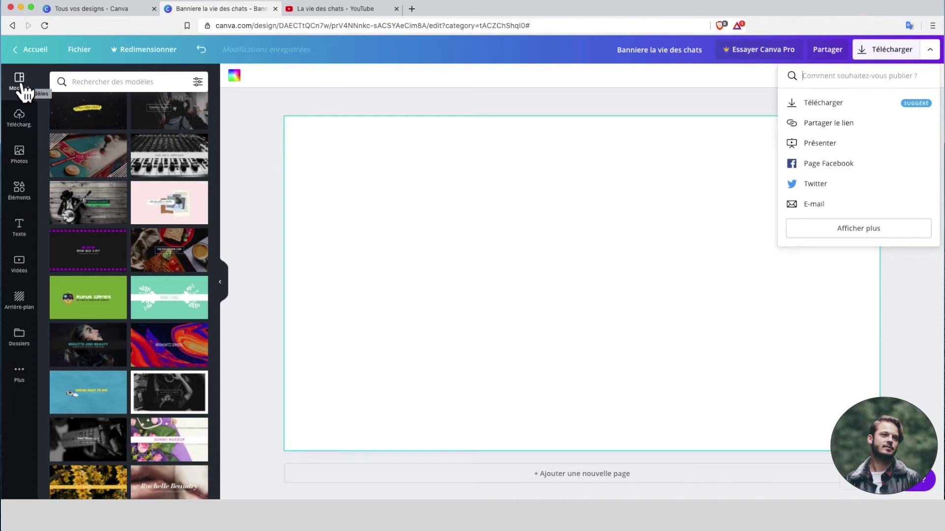
pyautogui.scroll(-15, 103, 241)
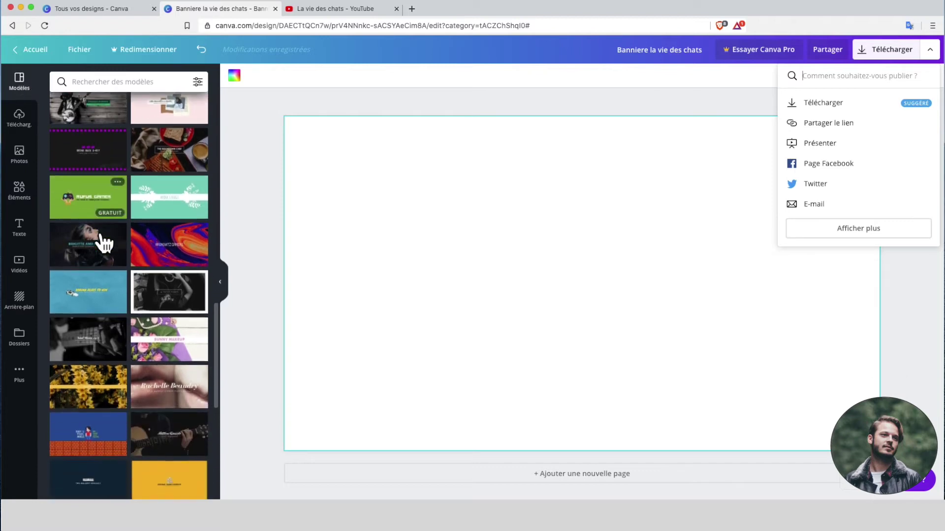
pyautogui.scroll(-1, 104, 241)
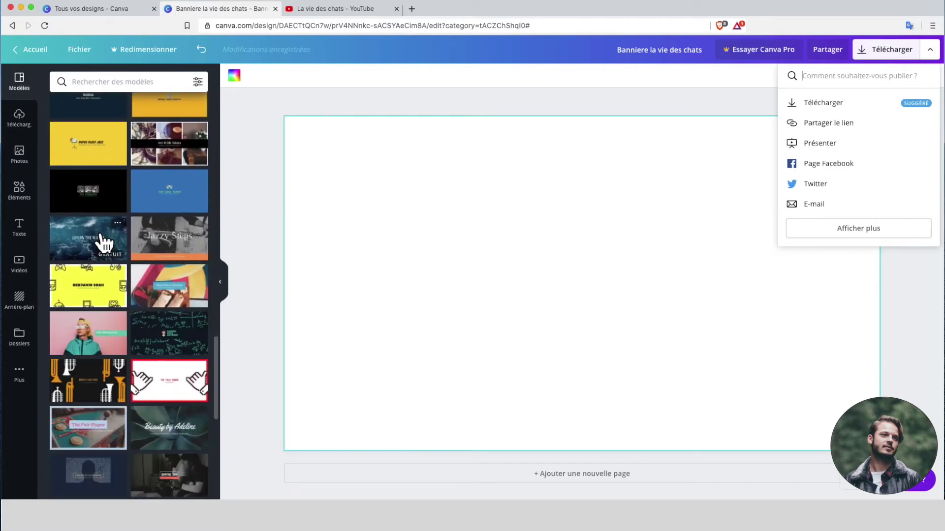
# Step: Look through the uploaded media, switching between the Images and Vidéos tabs
pyautogui.click(19, 117)
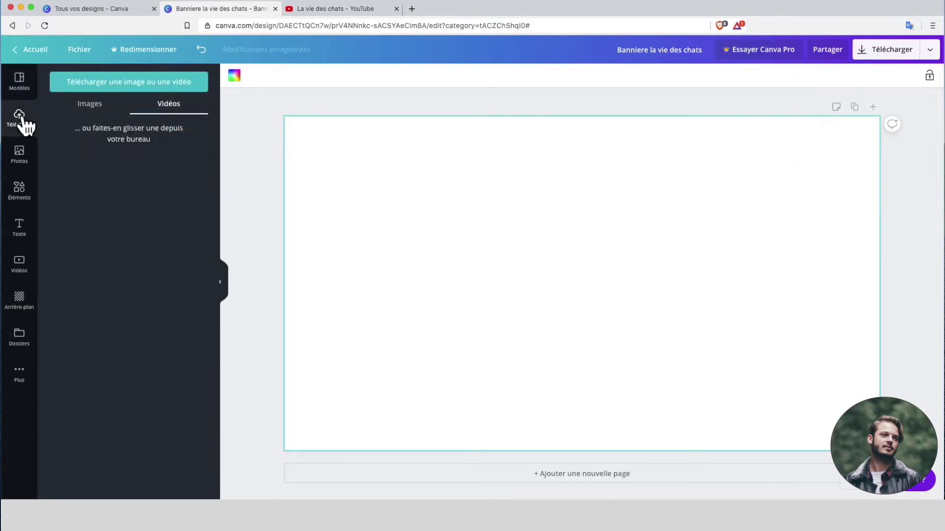
pyautogui.click(86, 105)
pyautogui.click(168, 106)
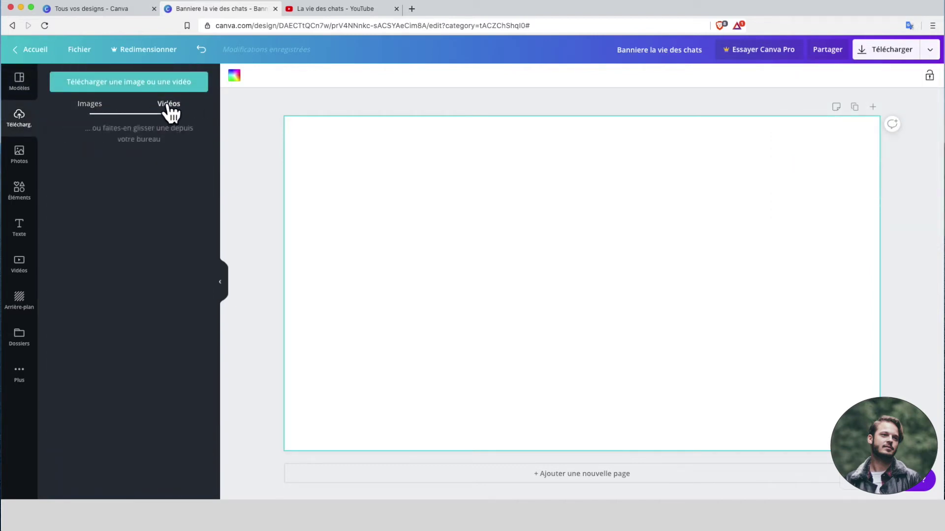
# Step: Show the stock photo results for 'chat' and scroll through the cat pictures
pyautogui.click(19, 154)
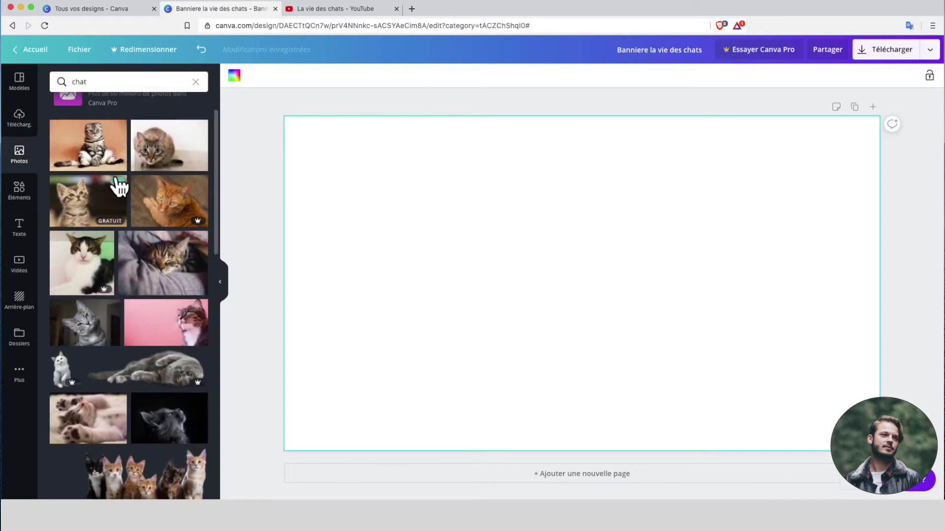
pyautogui.scroll(2, 118, 187)
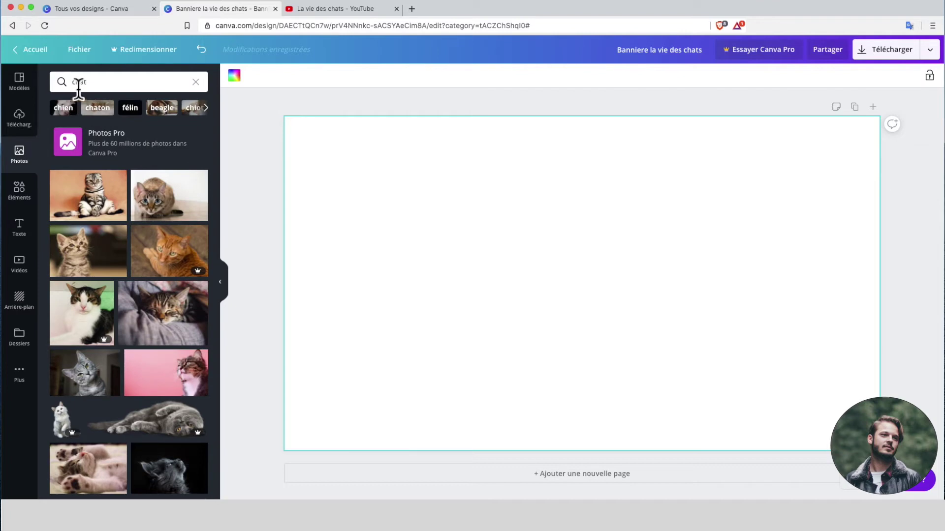
pyautogui.scroll(-3, 118, 254)
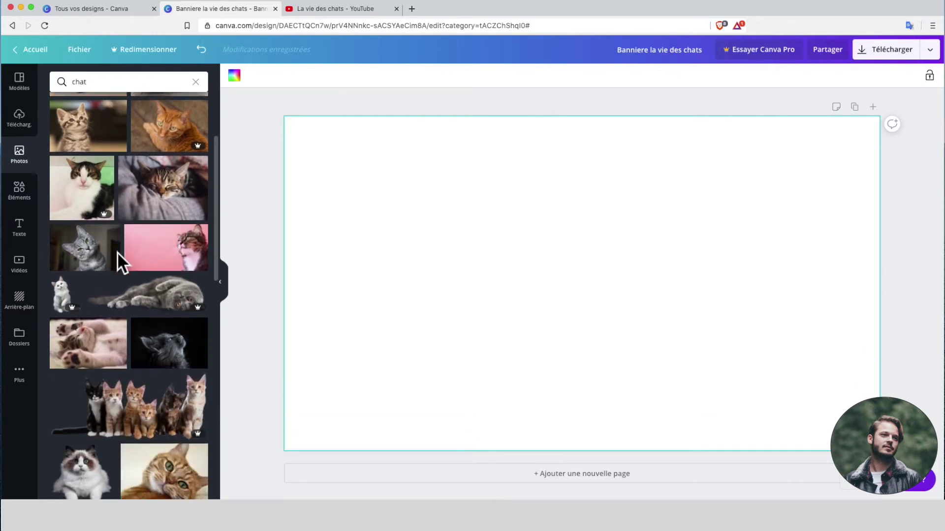
pyautogui.scroll(-5, 117, 251)
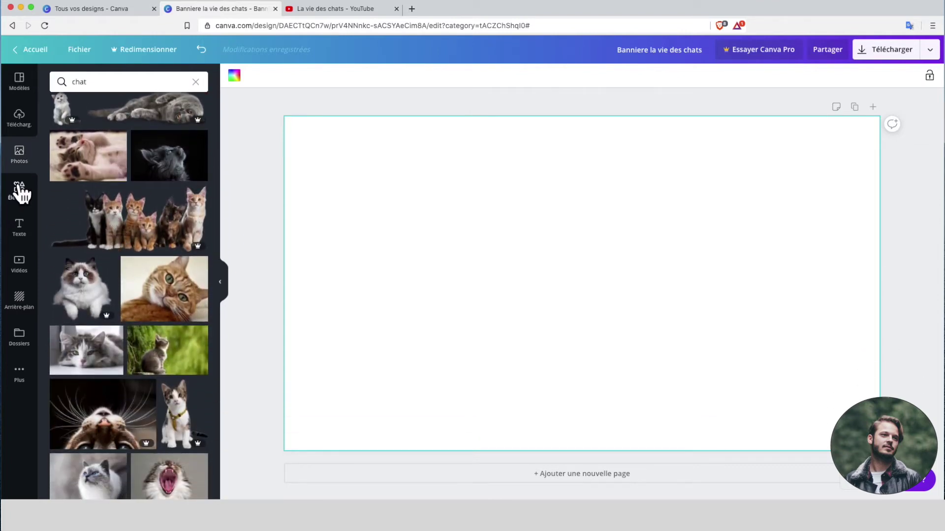
# Step: Search the Éléments library for 'fleche' arrow graphics
pyautogui.click(20, 192)
pyautogui.scroll(-3, 139, 238)
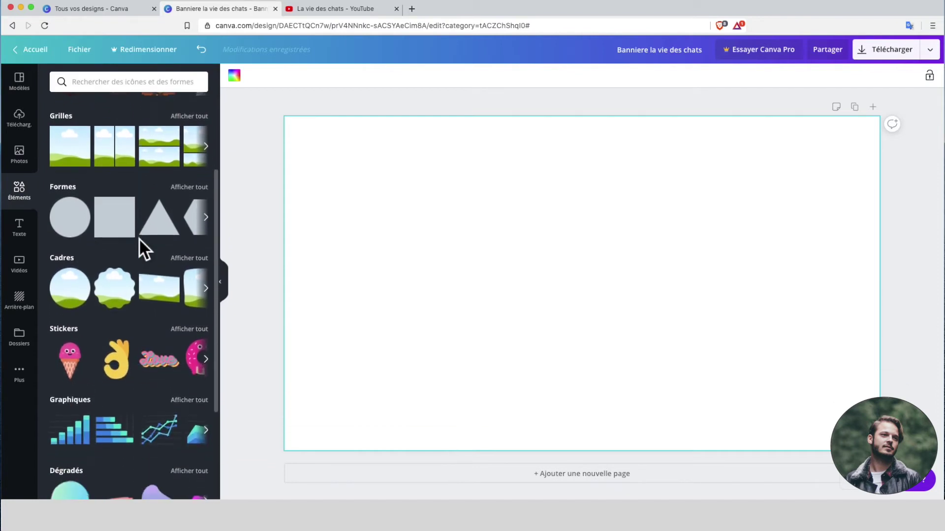
pyautogui.scroll(-8, 139, 239)
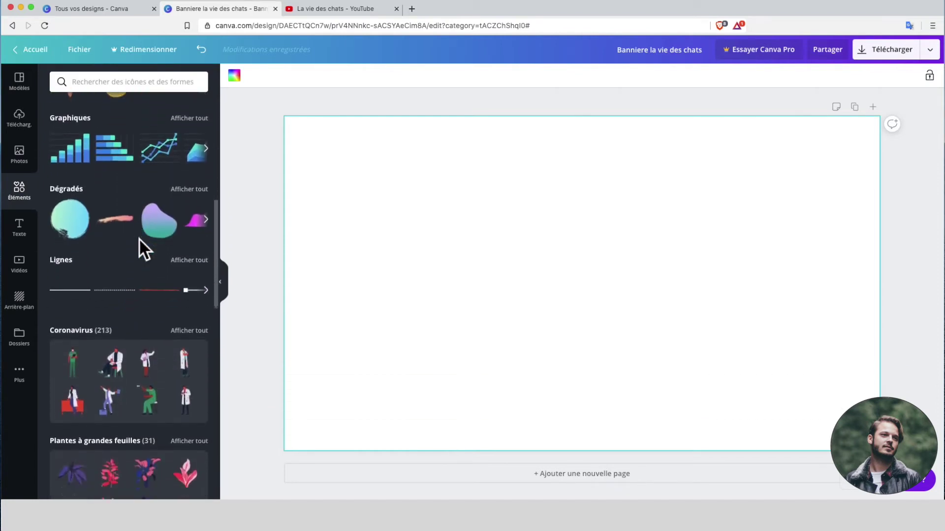
pyautogui.scroll(-18, 139, 238)
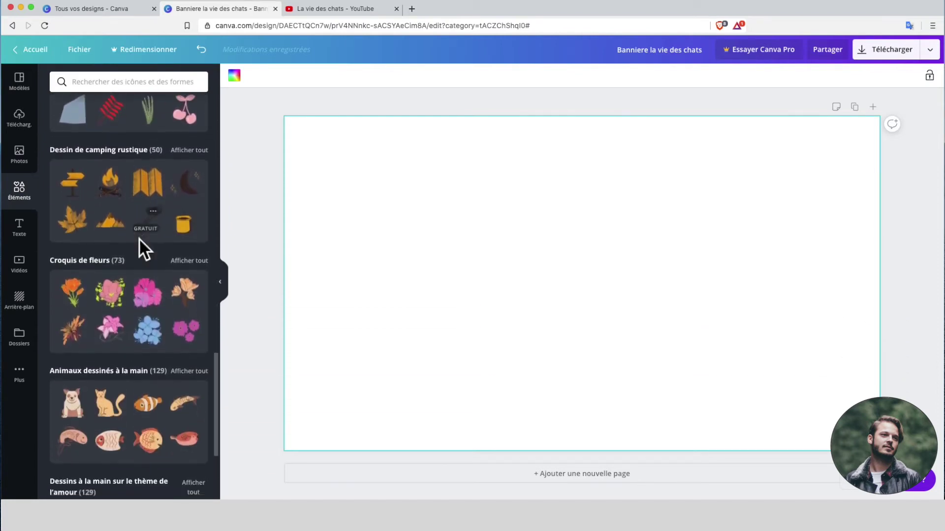
pyautogui.scroll(-8, 139, 238)
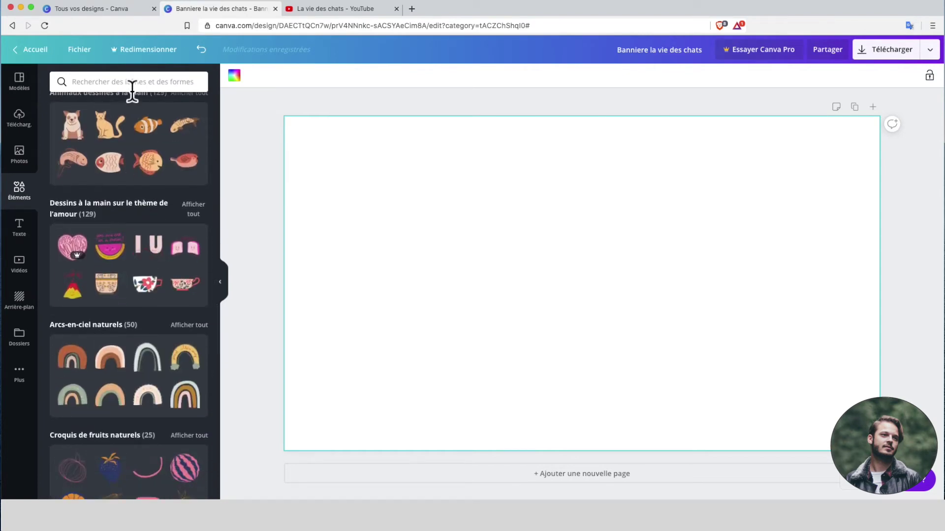
pyautogui.click(132, 84)
pyautogui.write('fleche')
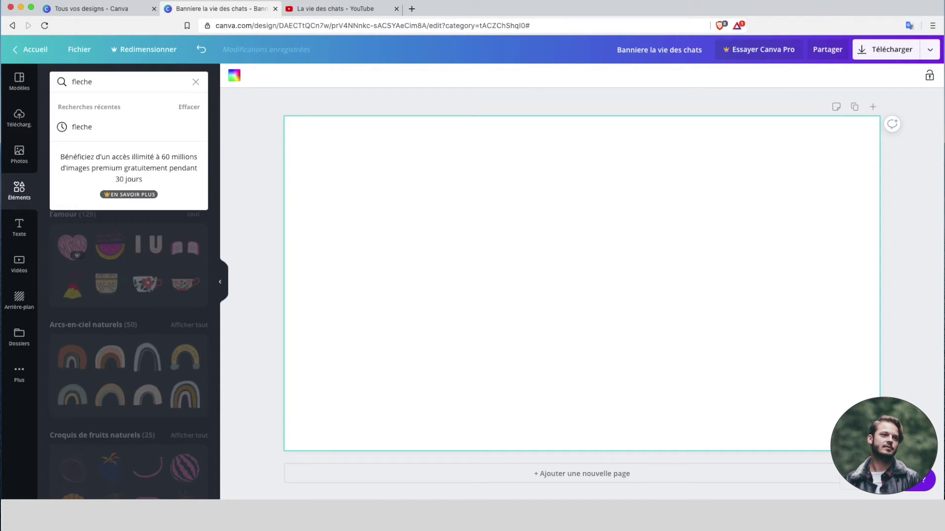
pyautogui.press('Return')
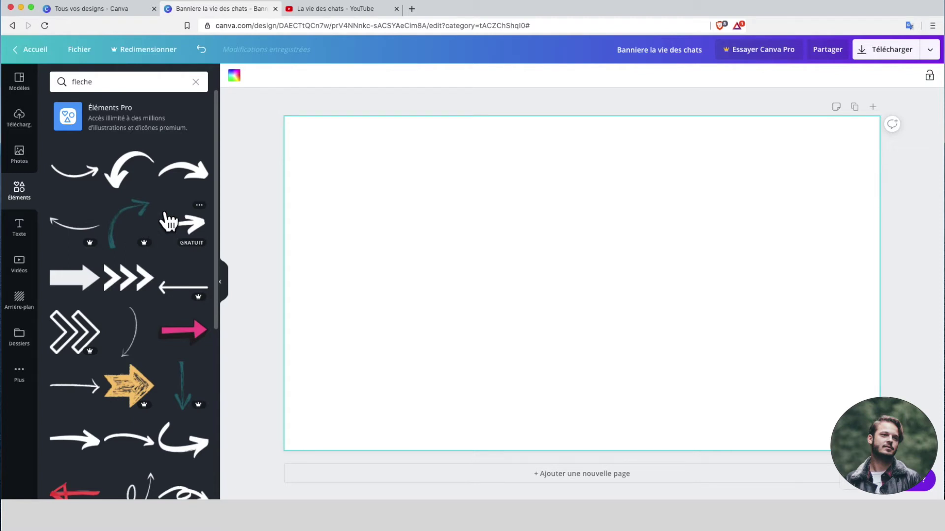
# Step: Scroll through the Texte templates, then bring up the stock video library
pyautogui.click(19, 228)
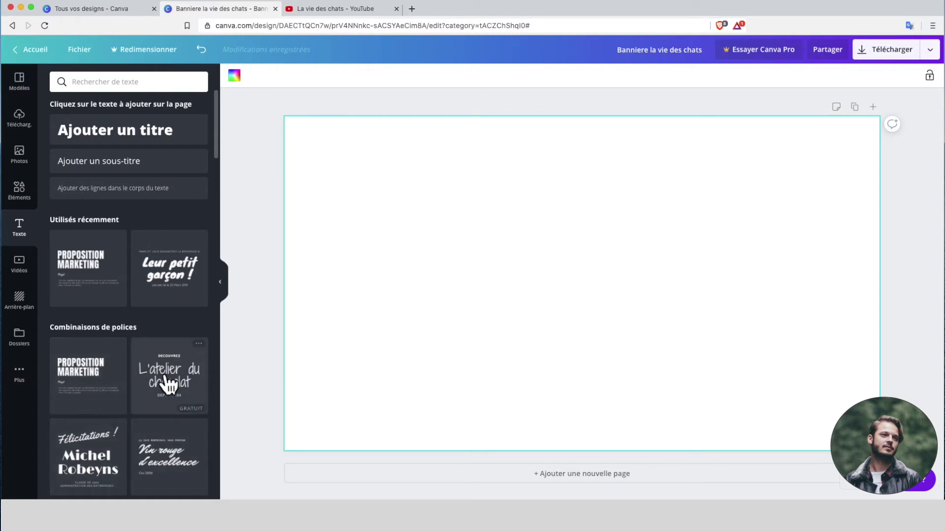
pyautogui.scroll(-6, 148, 308)
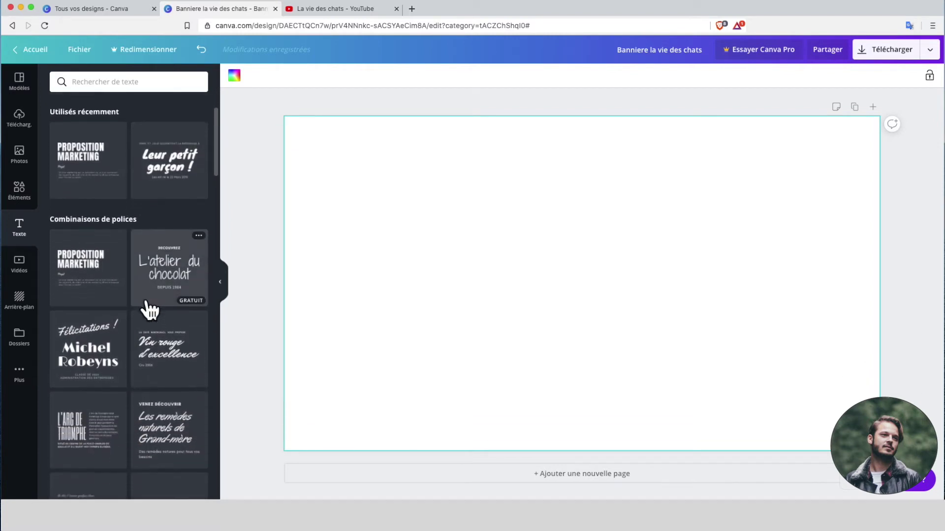
pyautogui.scroll(-10, 147, 305)
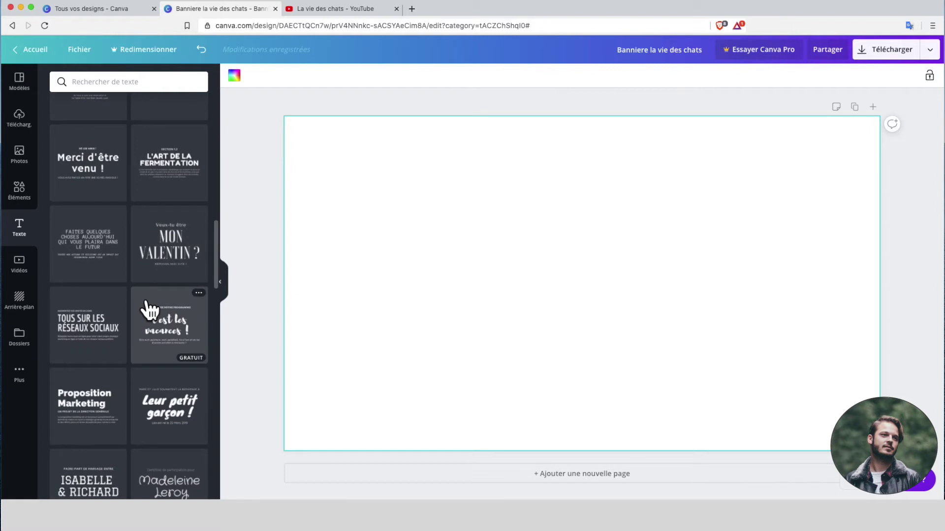
pyautogui.scroll(-2, 151, 310)
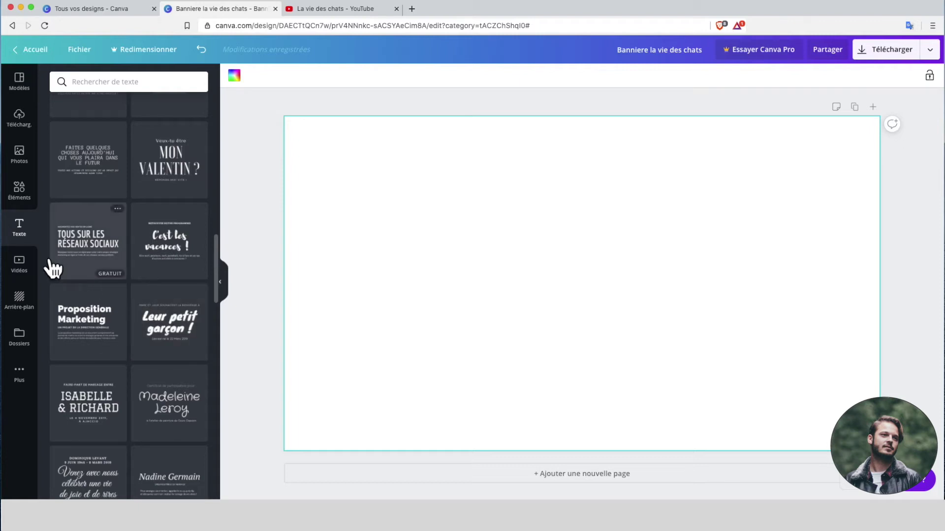
pyautogui.click(19, 264)
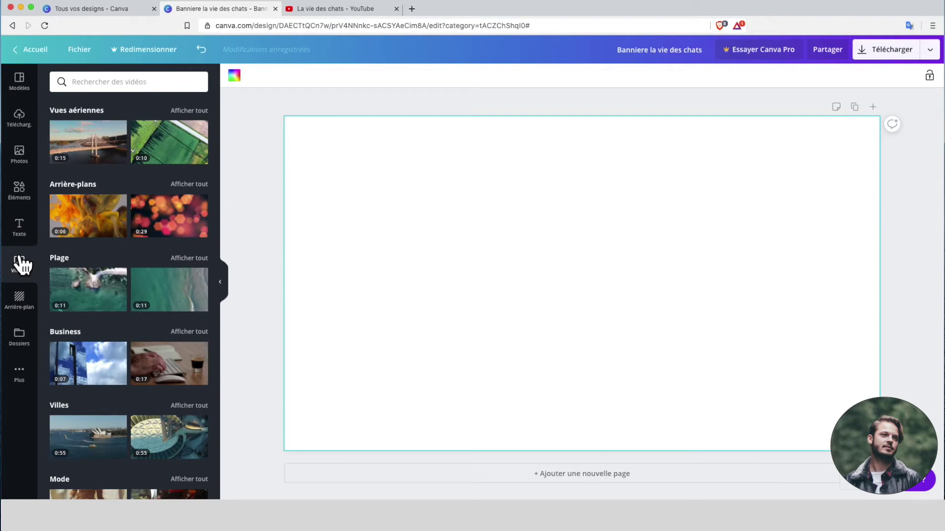
# Step: Look through the Arrière-plan, Dossiers and Plus panels
pyautogui.click(18, 301)
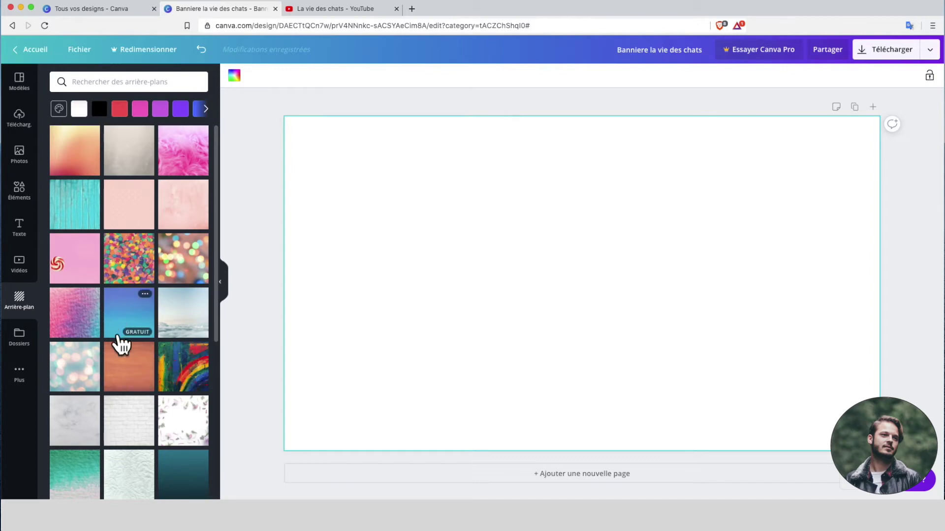
pyautogui.click(19, 338)
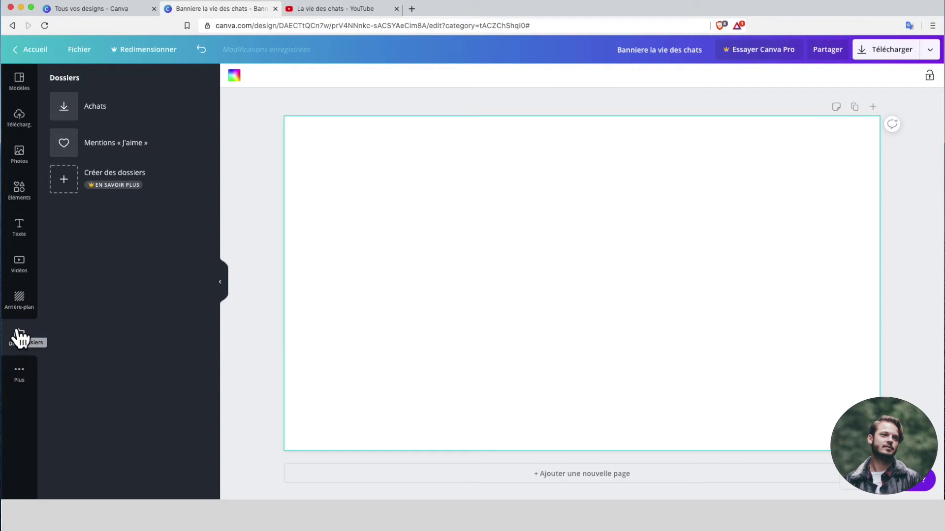
pyautogui.click(18, 377)
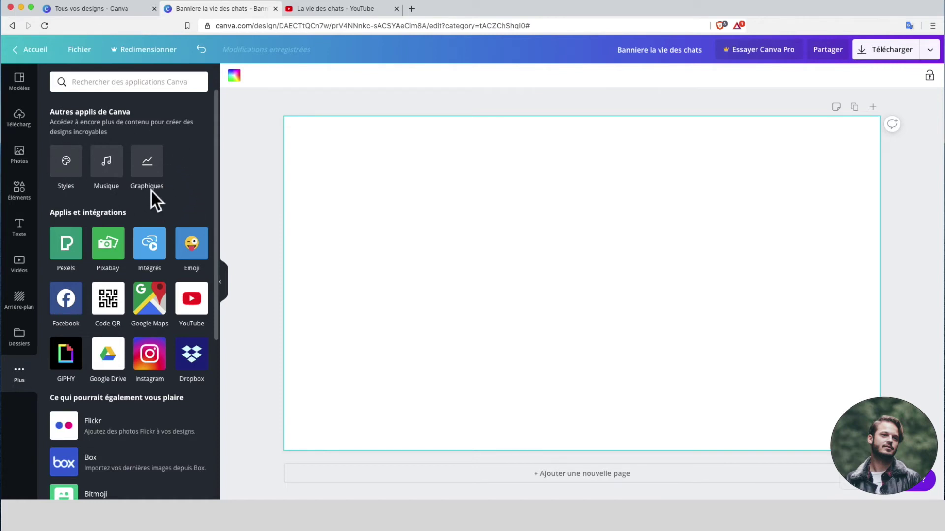
# Step: Scroll the banner templates, then return to the 'chat' cat photo results
pyautogui.click(19, 80)
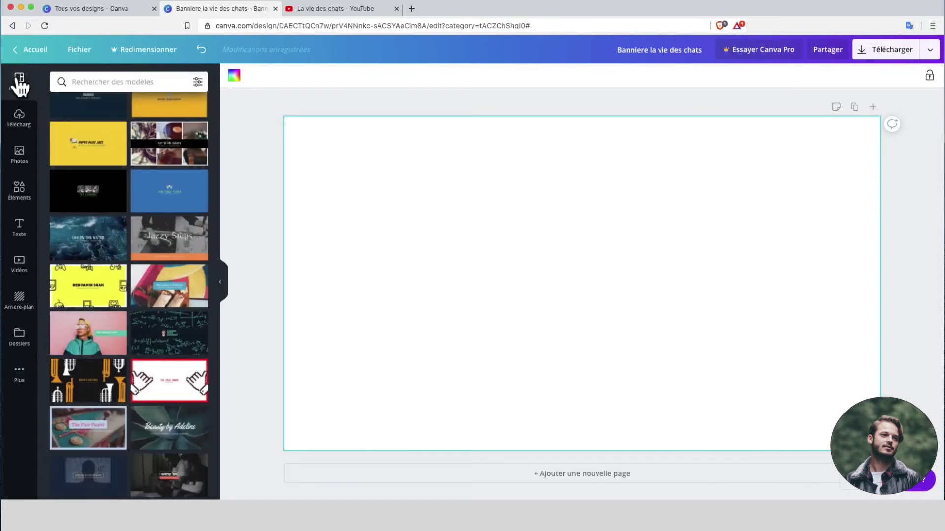
pyautogui.scroll(8, 114, 195)
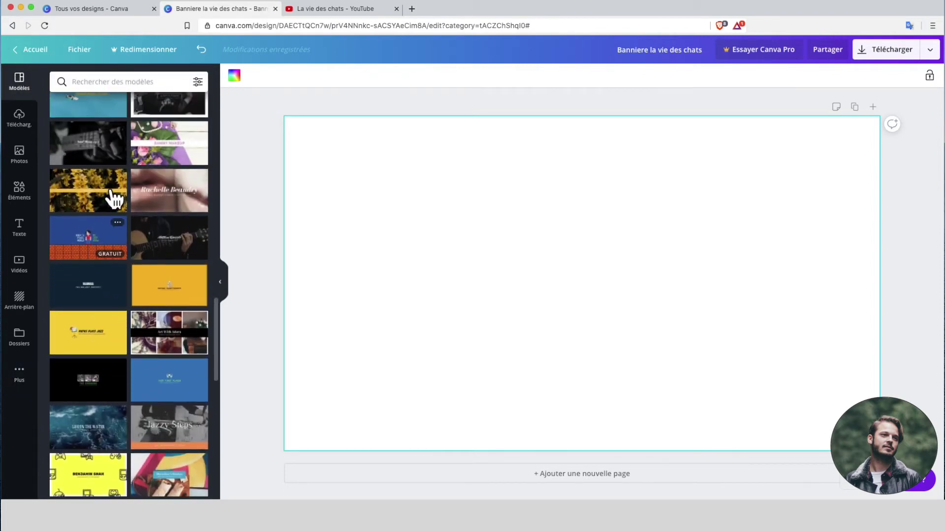
pyautogui.scroll(1, 114, 194)
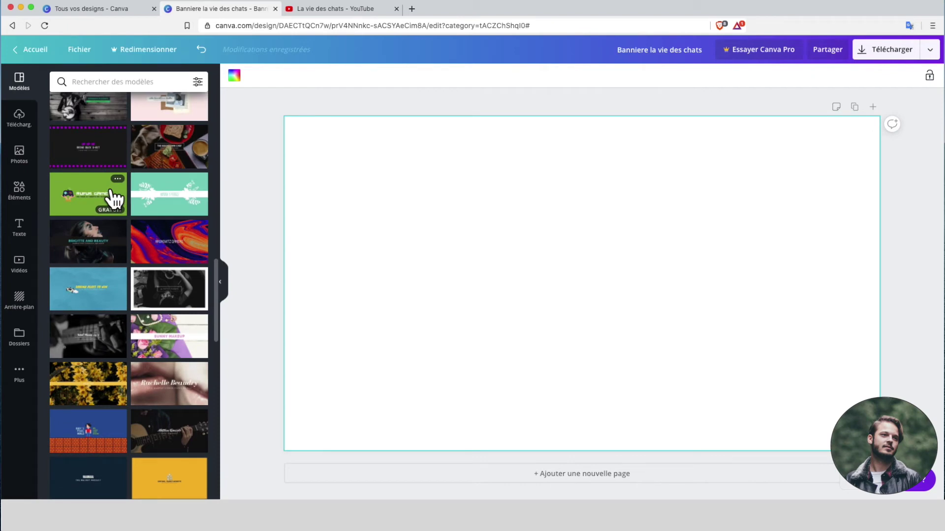
pyautogui.scroll(-8, 114, 197)
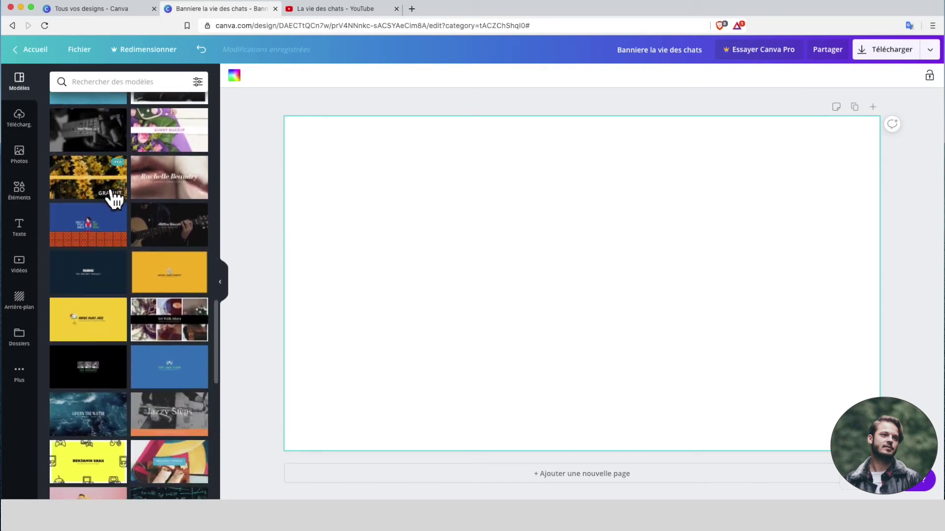
pyautogui.scroll(-5, 115, 197)
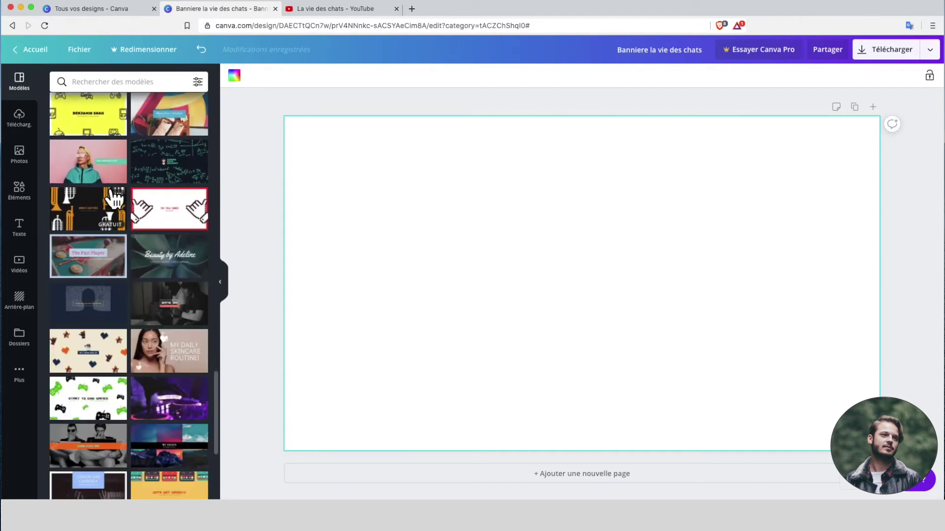
pyautogui.scroll(-6, 114, 197)
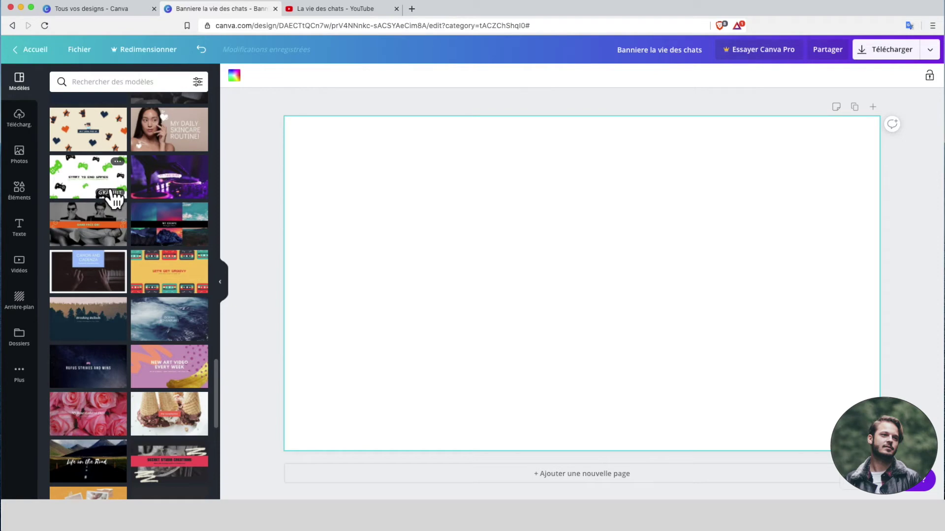
pyautogui.click(20, 155)
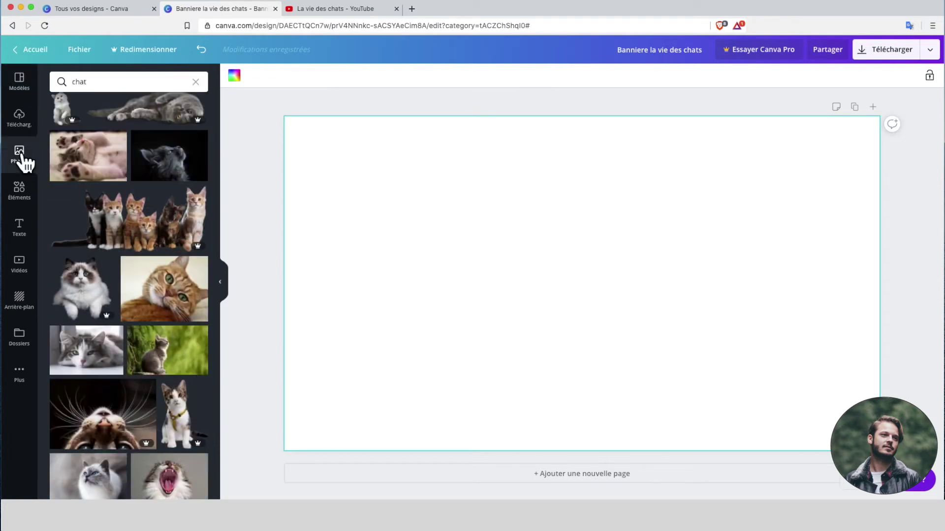
# Step: Drag the sleeping tabby cat photo onto the blank banner so it fills the canvas
pyautogui.scroll(6, 138, 160)
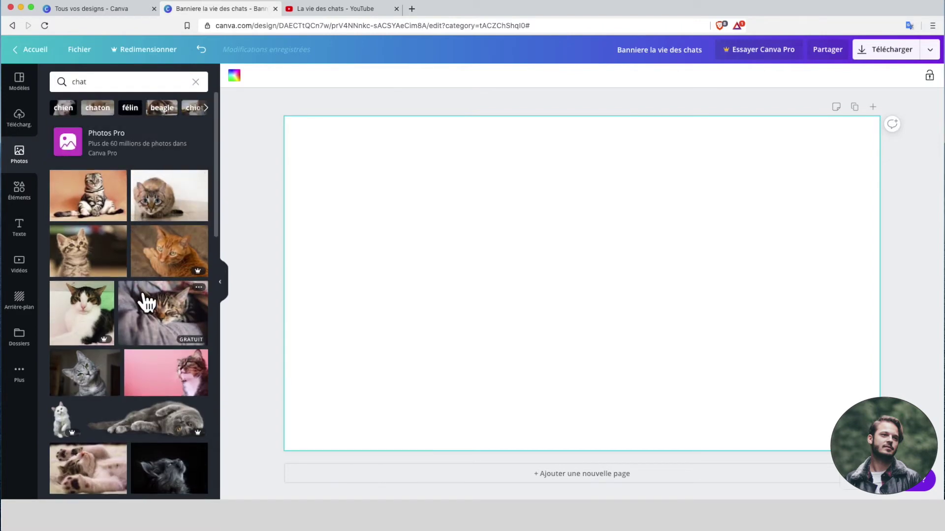
pyautogui.moveTo(147, 302); pyautogui.dragTo(300, 268)
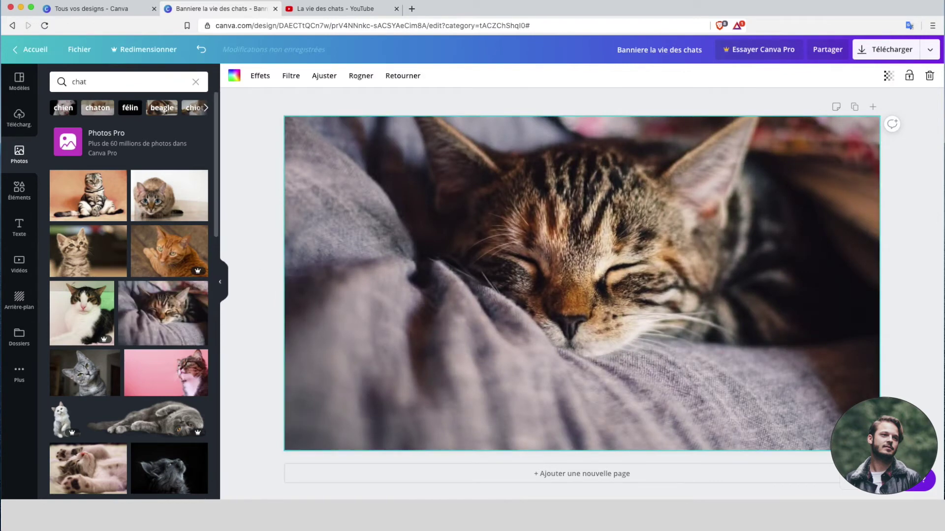
# Step: Preview the Epic, Solar, Nordic and Dalliance filters, settle on Aucune, then adjust the Flou slider
pyautogui.click(260, 76)
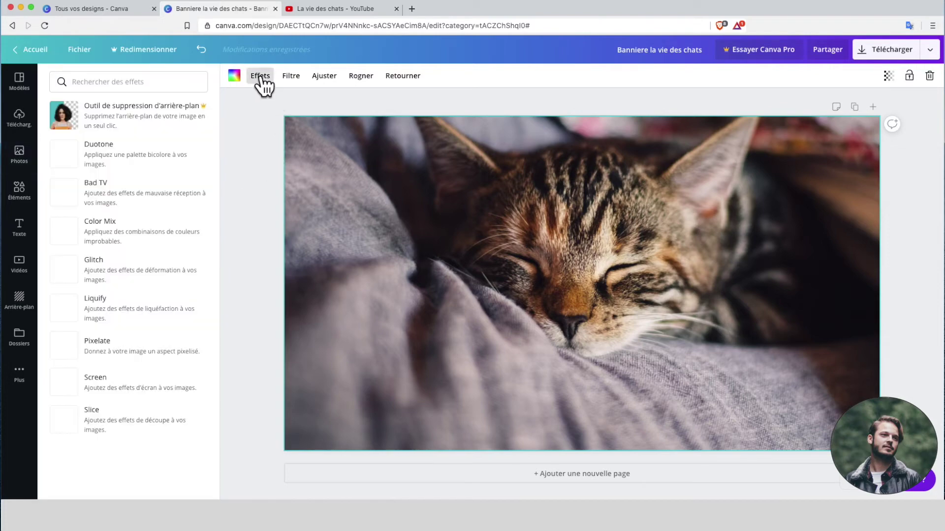
pyautogui.click(291, 76)
pyautogui.click(106, 109)
pyautogui.click(110, 195)
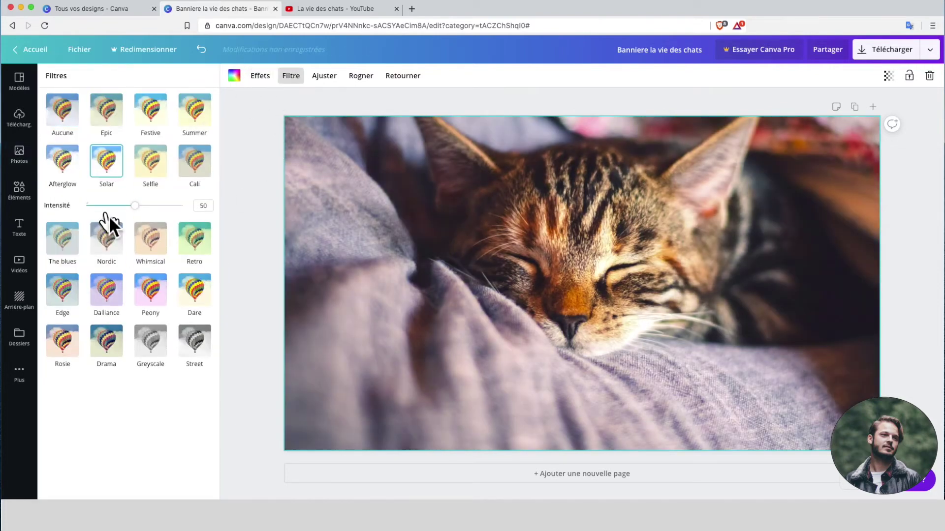
pyautogui.click(107, 246)
pyautogui.click(105, 293)
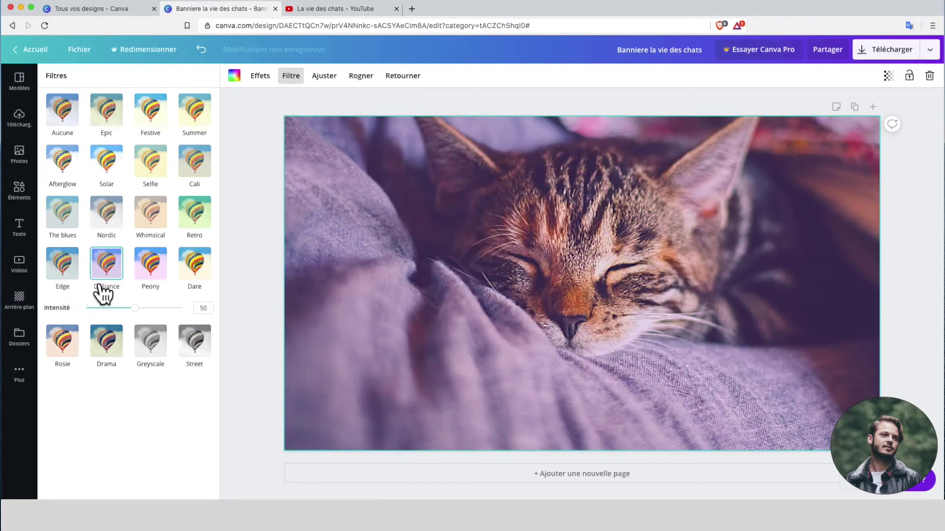
pyautogui.click(71, 115)
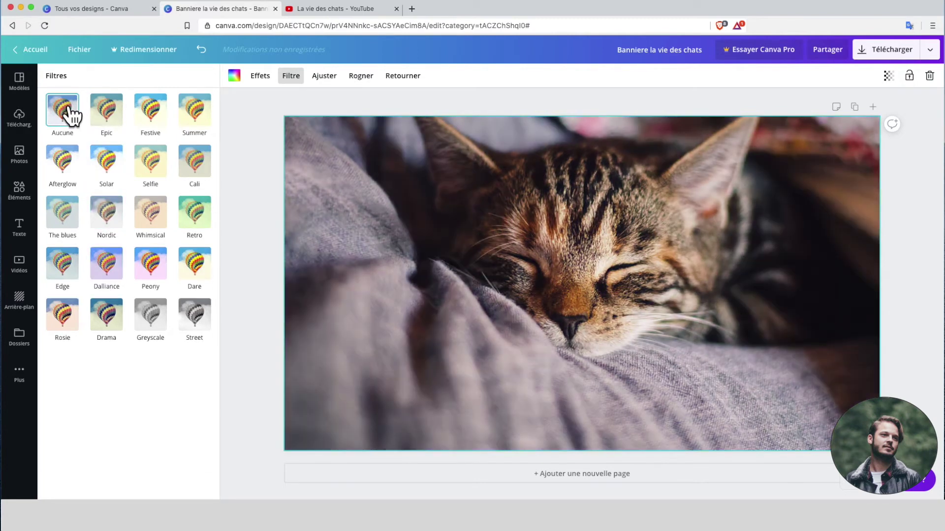
pyautogui.click(323, 78)
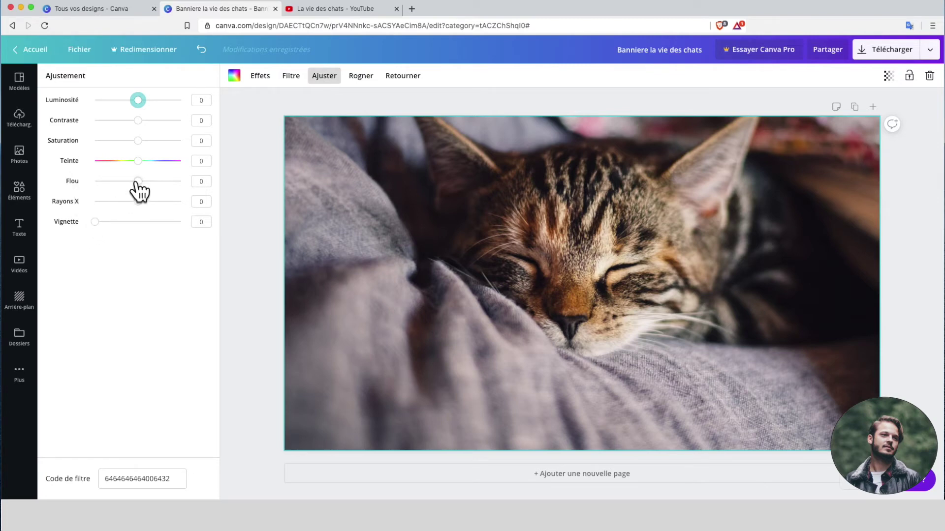
pyautogui.moveTo(138, 181)
pyautogui.mouseDown()
pyautogui.moveTo(157, 181)
pyautogui.moveTo(137, 182)
pyautogui.mouseUp()
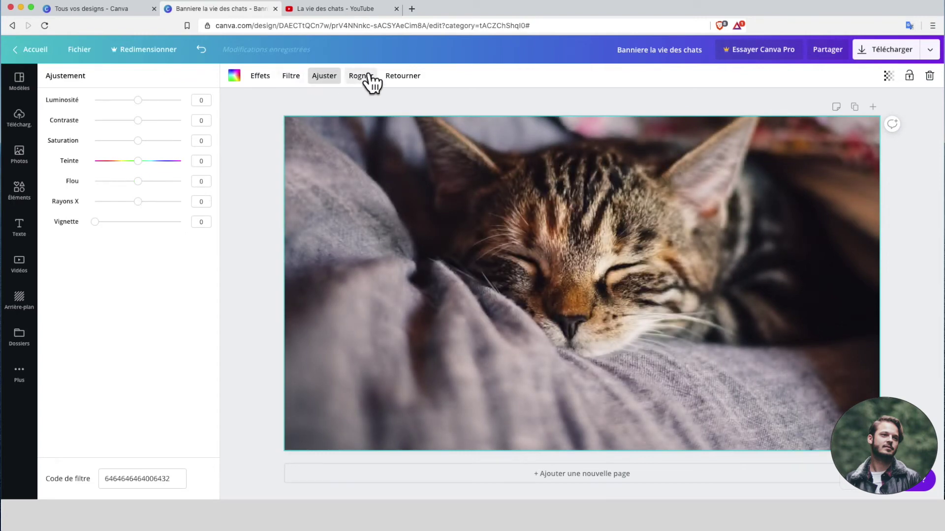
# Step: Crop the cat photo and shift it so the cat's face sits in Zone 2
pyautogui.click(359, 76)
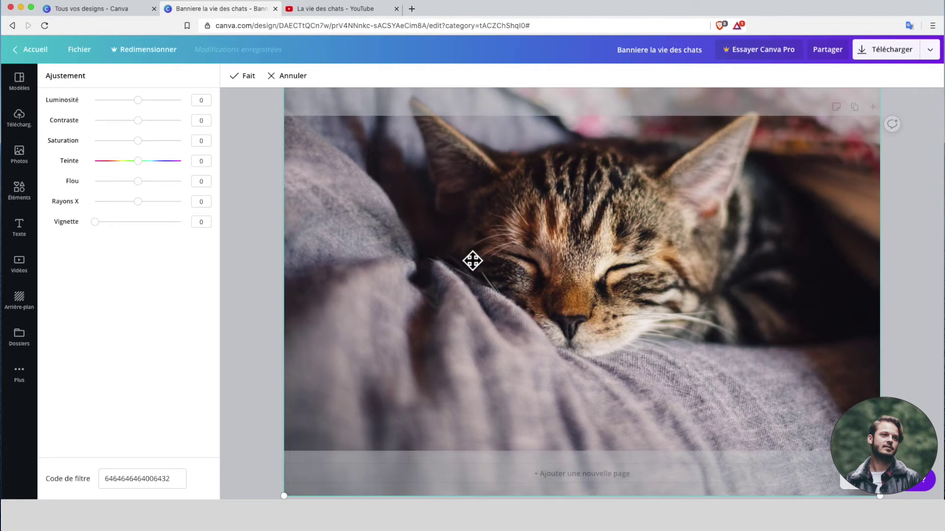
pyautogui.moveTo(472, 261)
pyautogui.mouseDown()
pyautogui.moveTo(472, 179)
pyautogui.moveTo(481, 308)
pyautogui.moveTo(489, 257)
pyautogui.mouseUp()
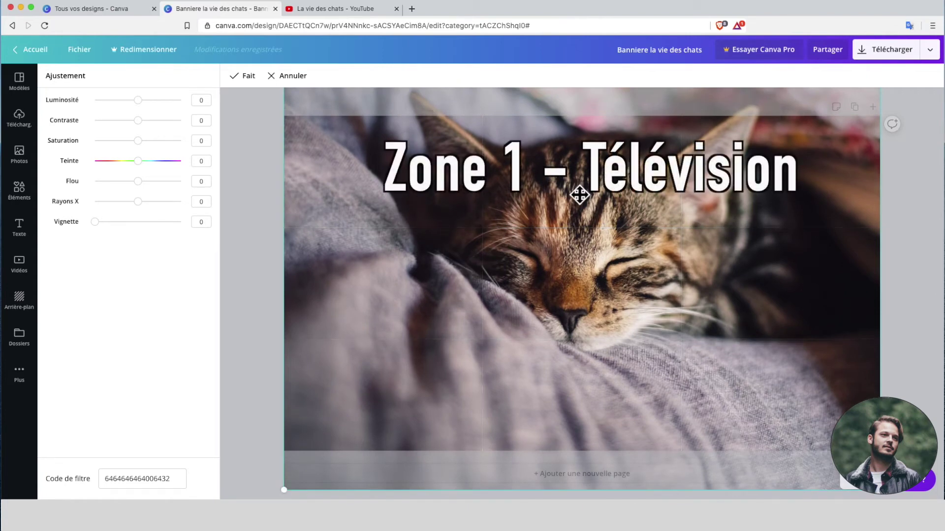
pyautogui.moveTo(548, 297); pyautogui.dragTo(548, 283)
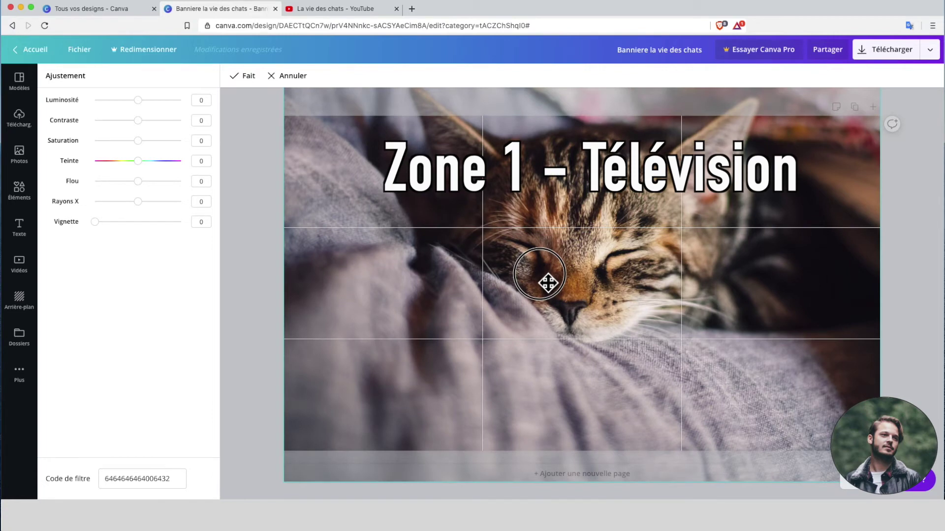
pyautogui.moveTo(547, 283); pyautogui.dragTo(549, 281)
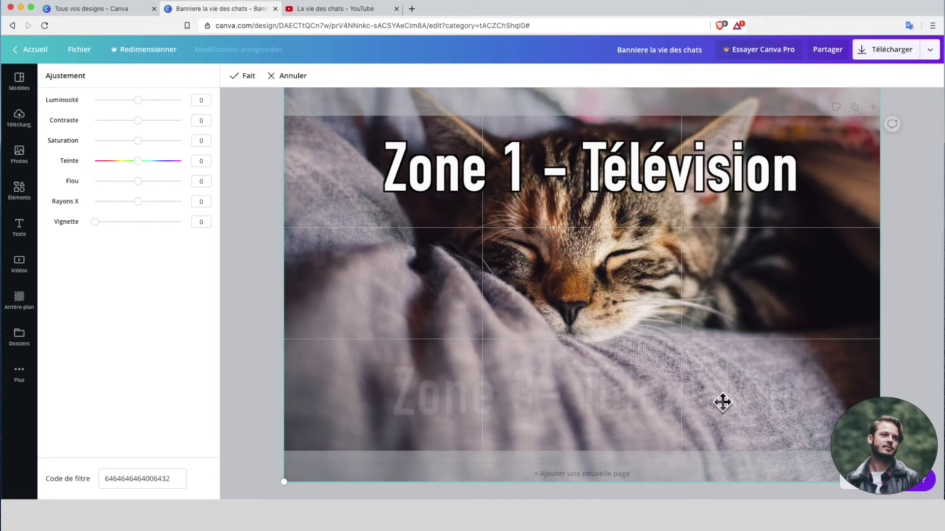
pyautogui.moveTo(604, 302); pyautogui.dragTo(605, 308)
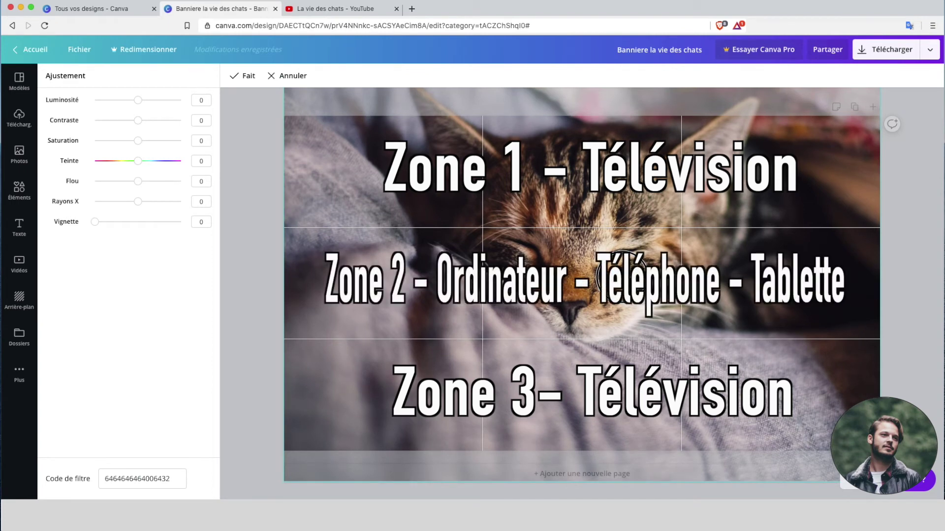
# Step: Mirror the cat photo horizontally, undoing a trial vertical flip, and show the Texte panel
pyautogui.click(633, 285)
pyautogui.click(408, 76)
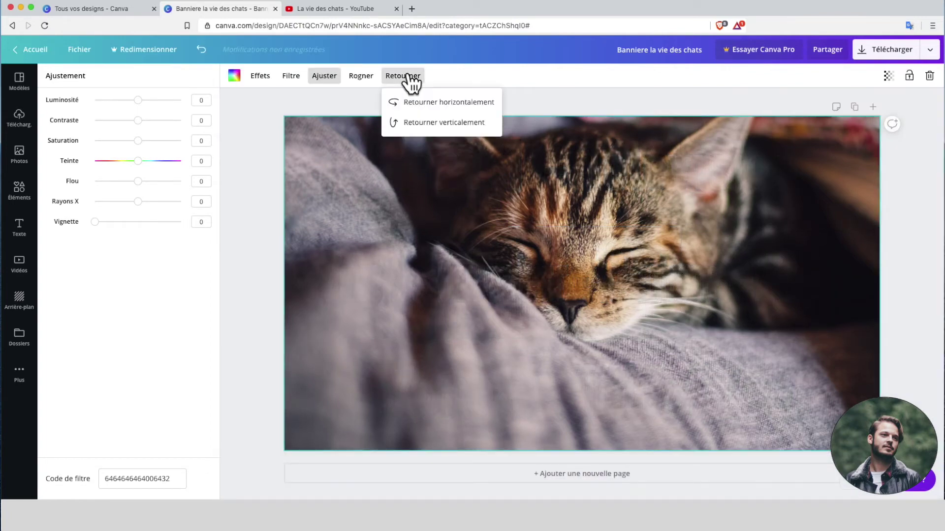
pyautogui.click(421, 105)
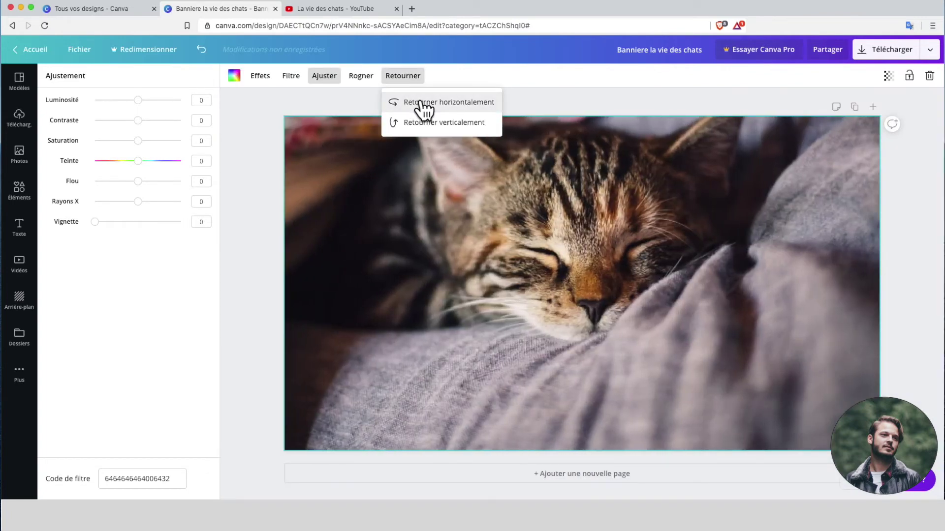
pyautogui.click(420, 105)
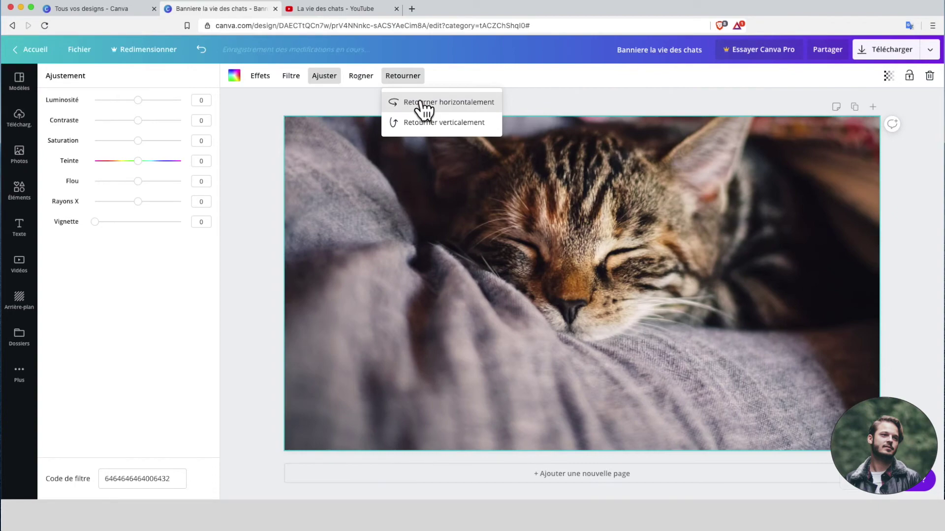
pyautogui.click(420, 105)
pyautogui.click(421, 126)
pyautogui.click(422, 124)
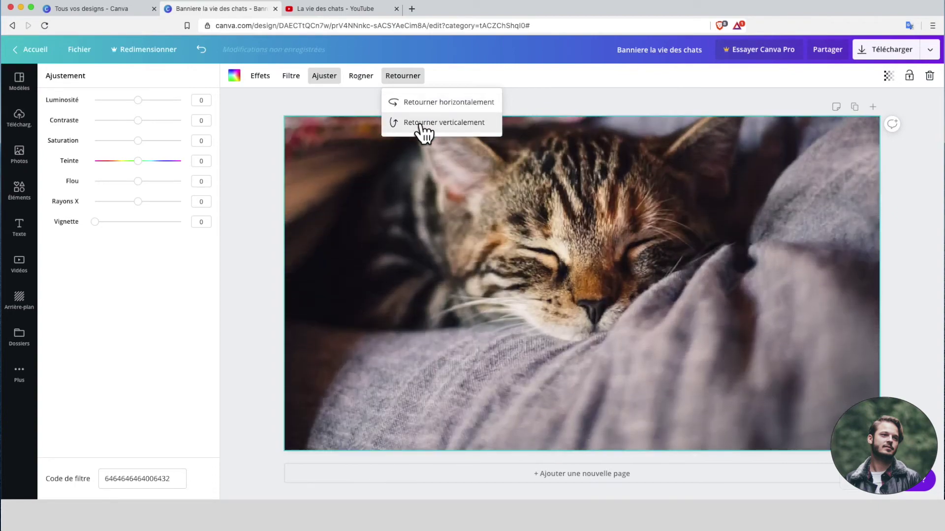
pyautogui.click(19, 227)
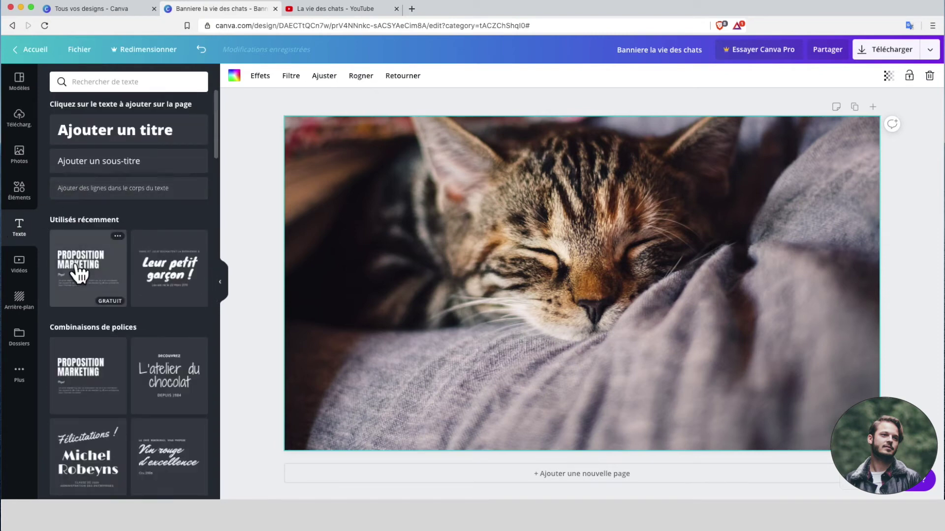
# Step: Place the Proposition Marketing text combination over the cat and make its title white
pyautogui.moveTo(78, 273); pyautogui.dragTo(347, 240)
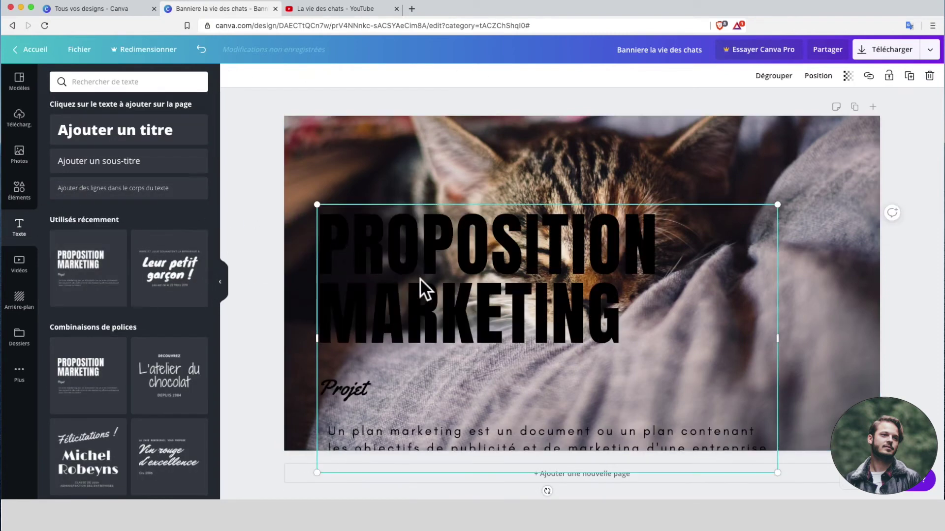
pyautogui.moveTo(420, 278); pyautogui.dragTo(466, 223)
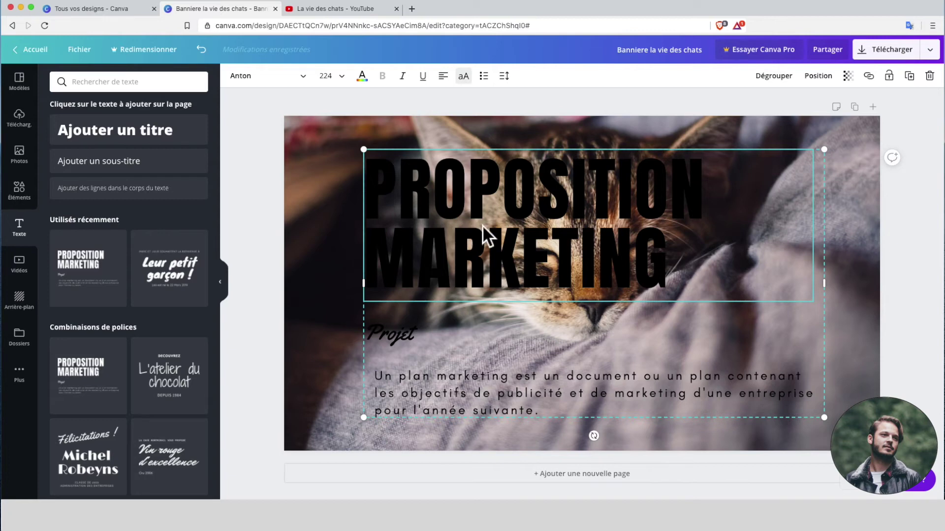
pyautogui.click(362, 77)
pyautogui.click(193, 276)
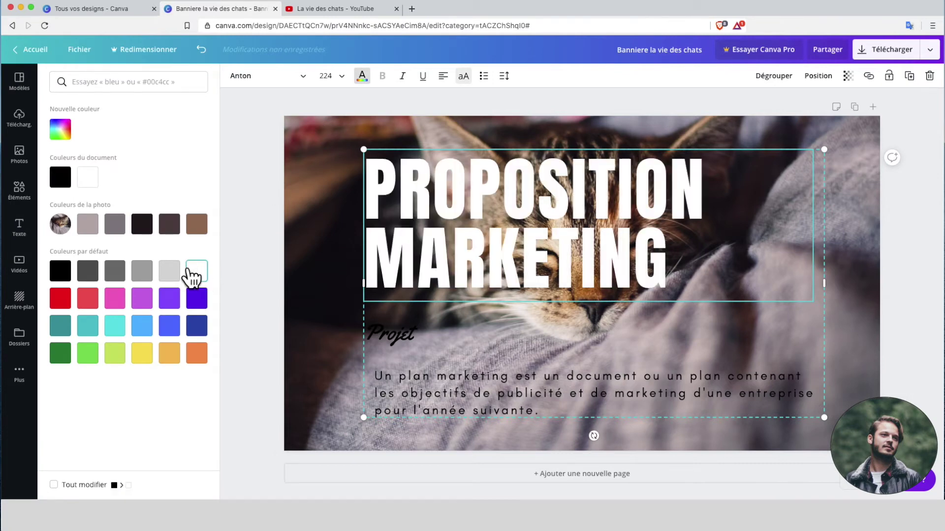
pyautogui.click(418, 328)
pyautogui.click(424, 379)
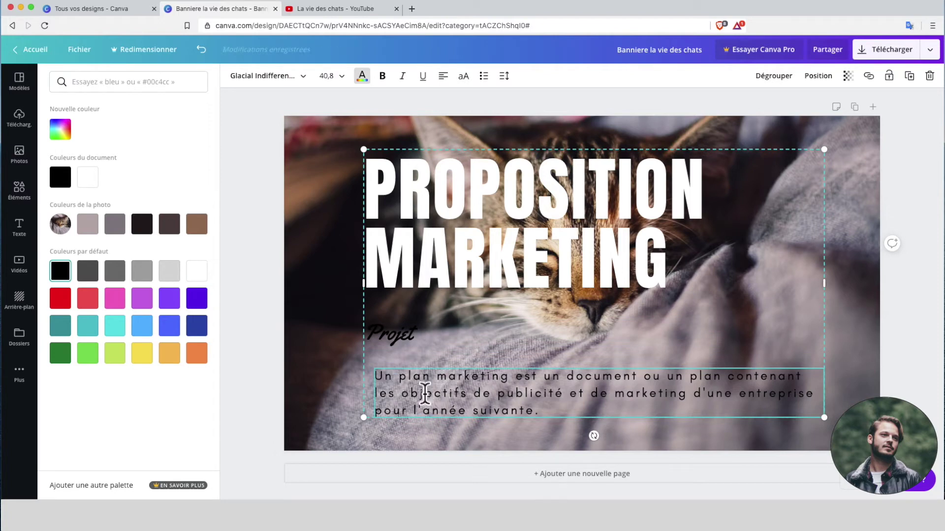
# Step: Ungroup the Proposition Marketing text combination into separate text boxes with Dissocier
pyautogui.click(423, 333)
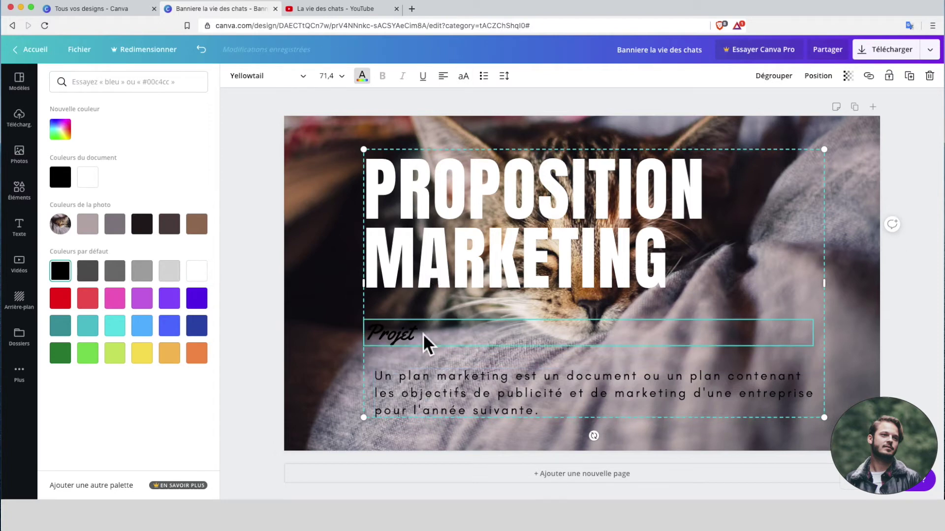
pyautogui.click(427, 372)
pyautogui.click(444, 294)
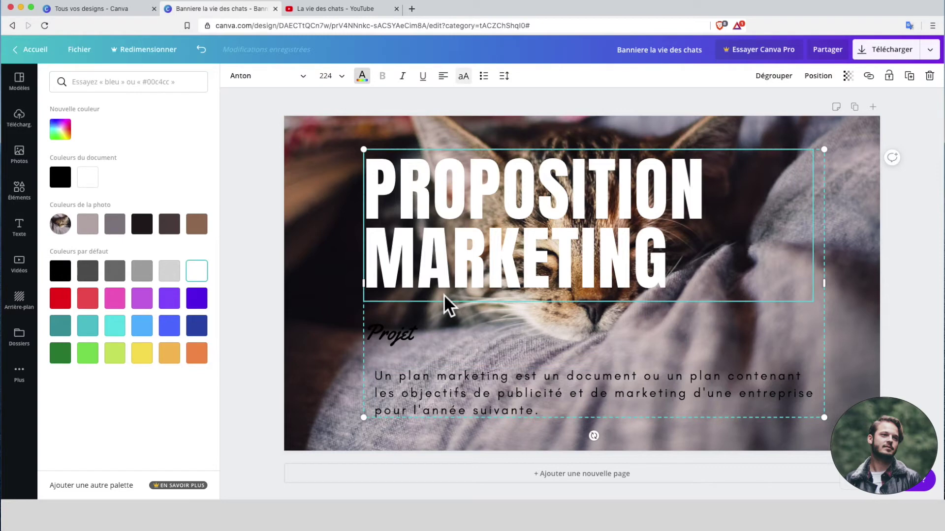
pyautogui.press('Escape')
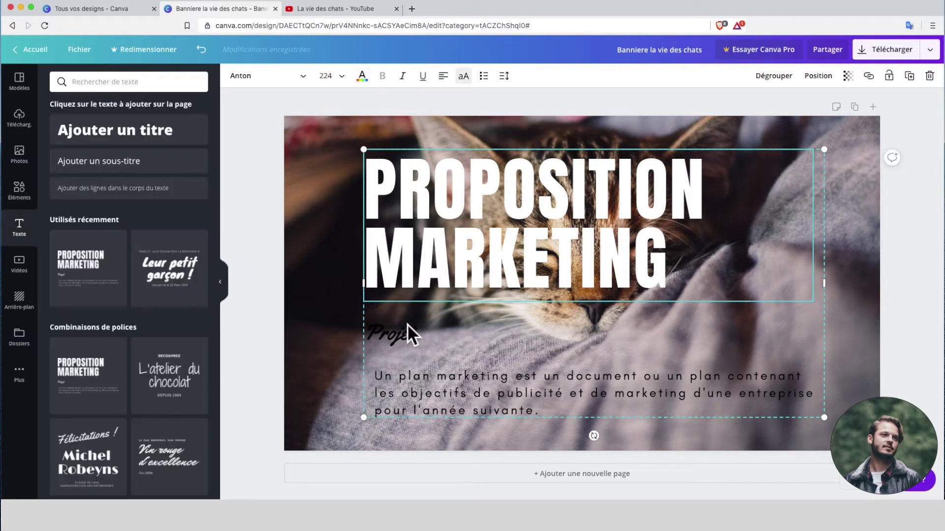
pyautogui.click(332, 208)
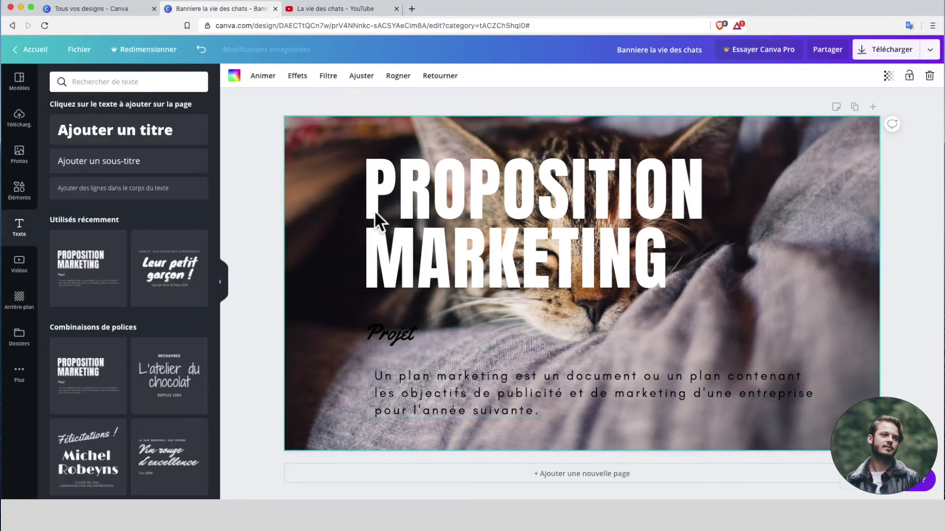
pyautogui.click(409, 214)
pyautogui.rightClick(410, 214)
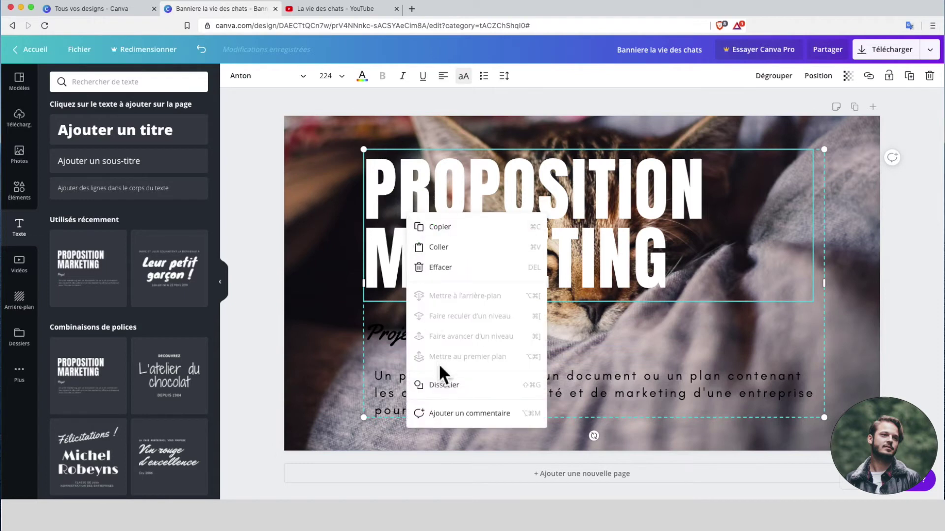
pyautogui.click(442, 385)
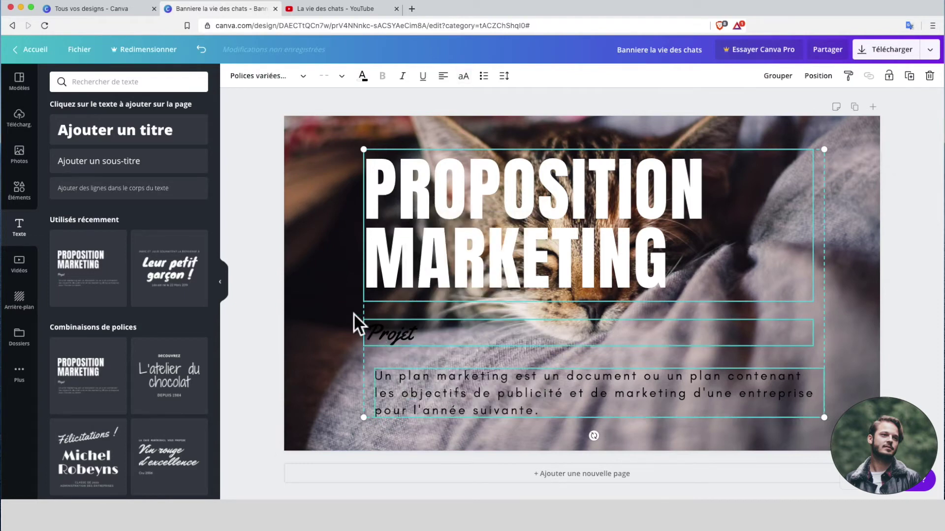
# Step: Delete the body paragraph, leaving only the title and Projet
pyautogui.click(393, 335)
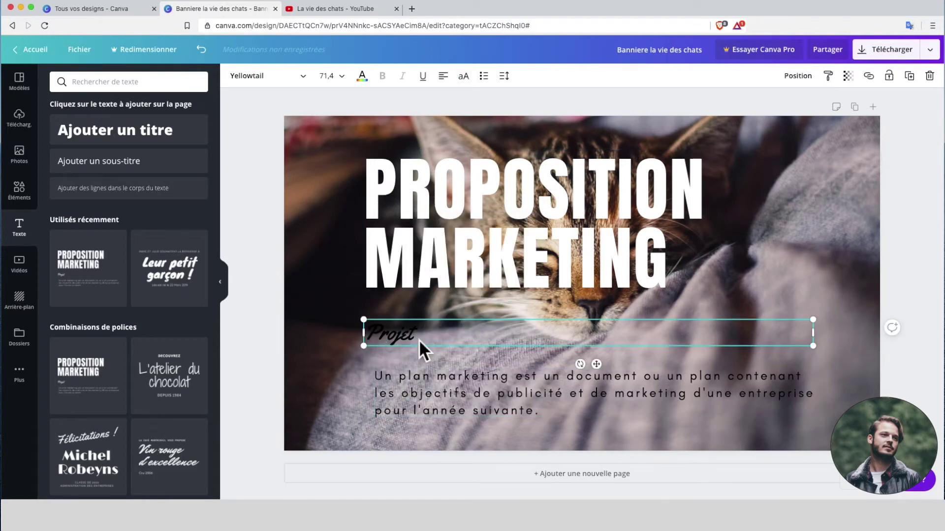
pyautogui.click(415, 392)
pyautogui.press('Delete')
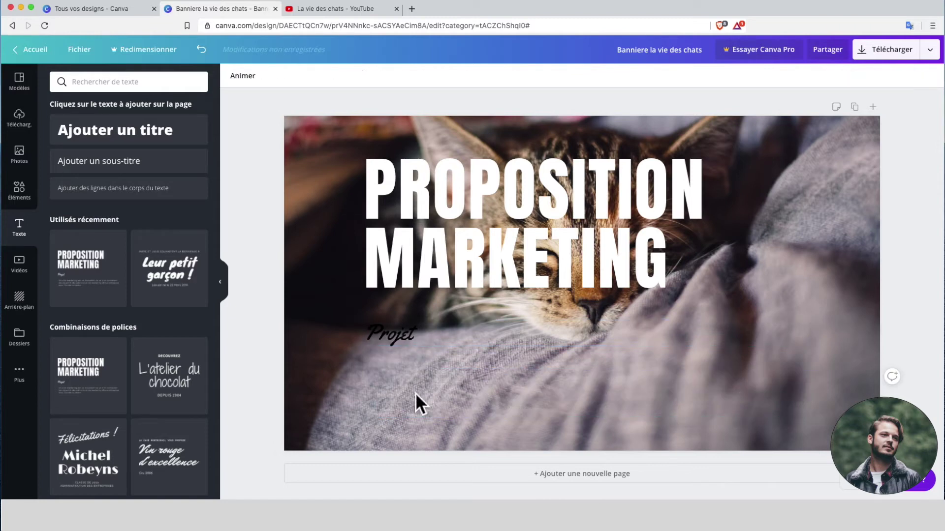
# Step: Move Projet up closer to the title and make it white
pyautogui.click(405, 337)
pyautogui.moveTo(406, 338); pyautogui.dragTo(407, 322)
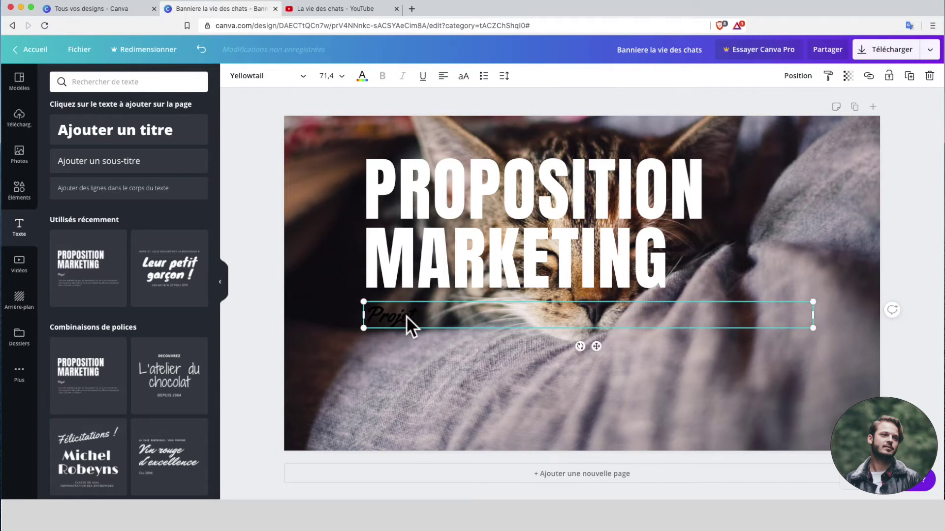
pyautogui.click(362, 76)
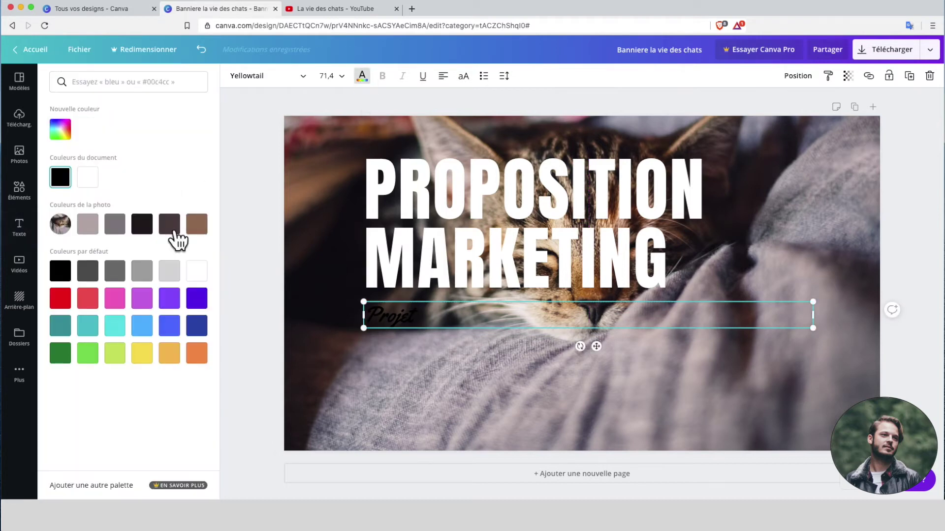
pyautogui.click(196, 272)
# Step: Replace the title text with 'LA VIE DES CHATS'
pyautogui.click(479, 250)
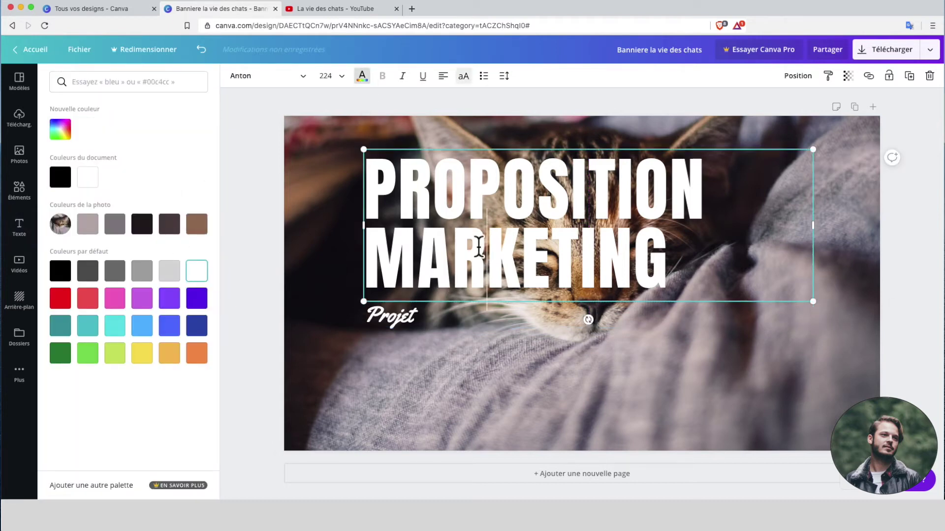
pyautogui.doubleClick(482, 248)
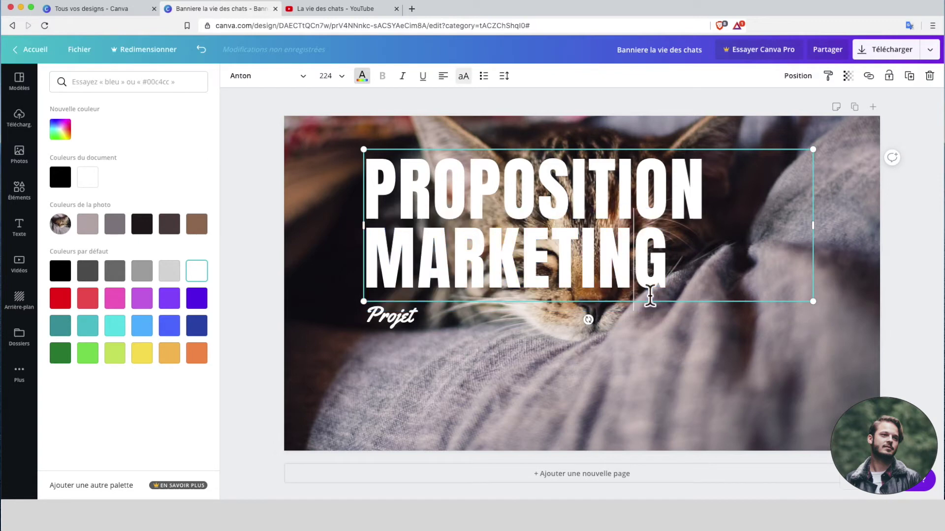
pyautogui.moveTo(675, 268); pyautogui.dragTo(380, 191)
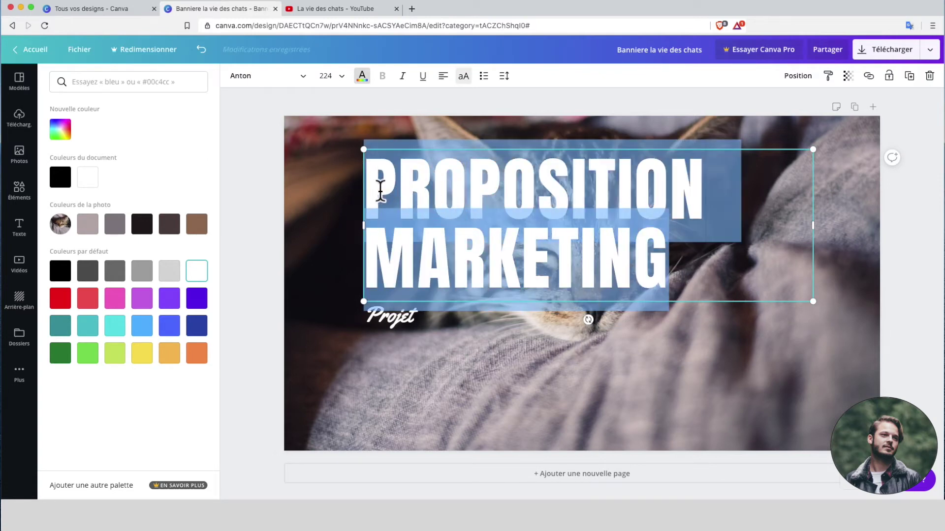
pyautogui.write('L')
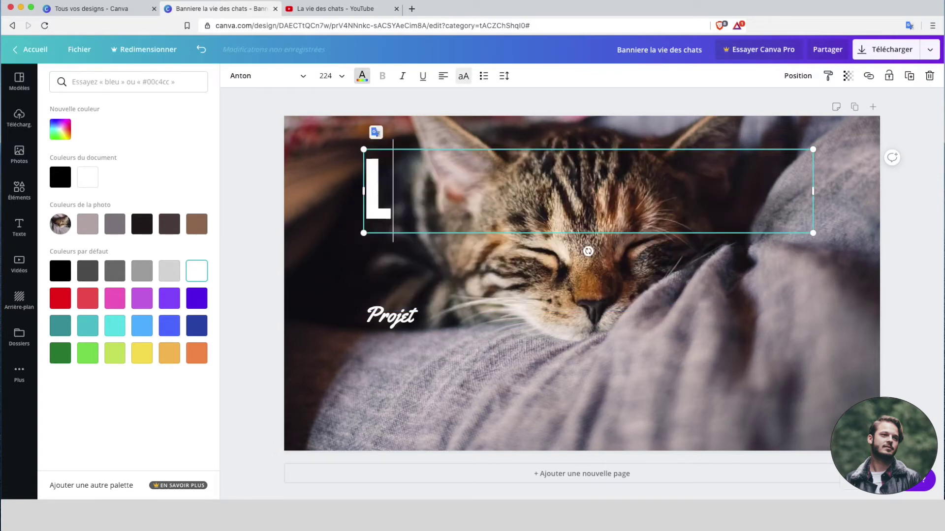
pyautogui.write('A VIE DES CHATS')
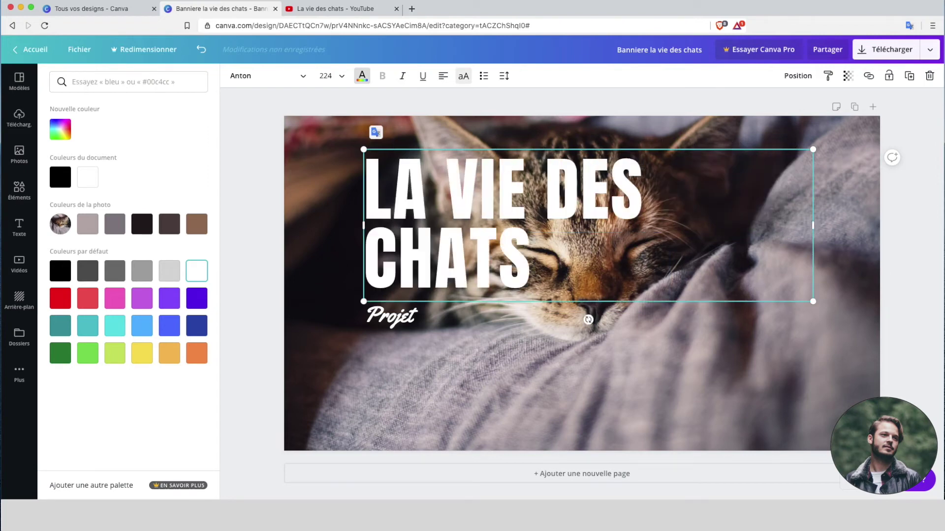
# Step: Replace 'Projet' with the subtitle 'De la psychologie à l'éducation...'
pyautogui.click(392, 330)
pyautogui.doubleClick(399, 329)
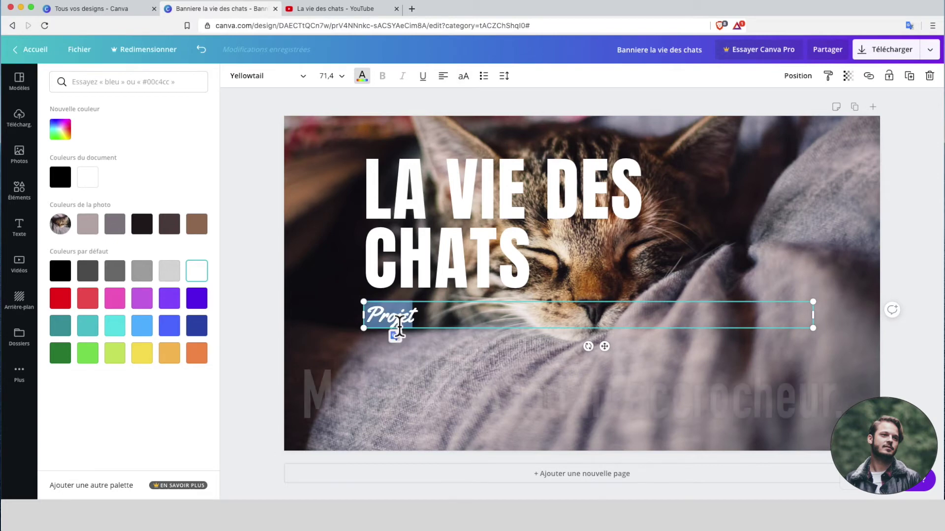
pyautogui.write('De l')
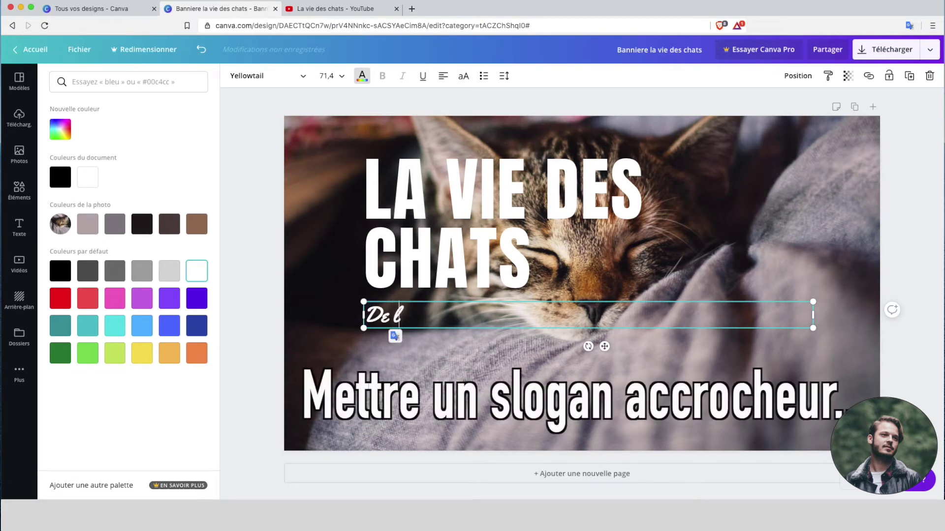
pyautogui.write('a psych')
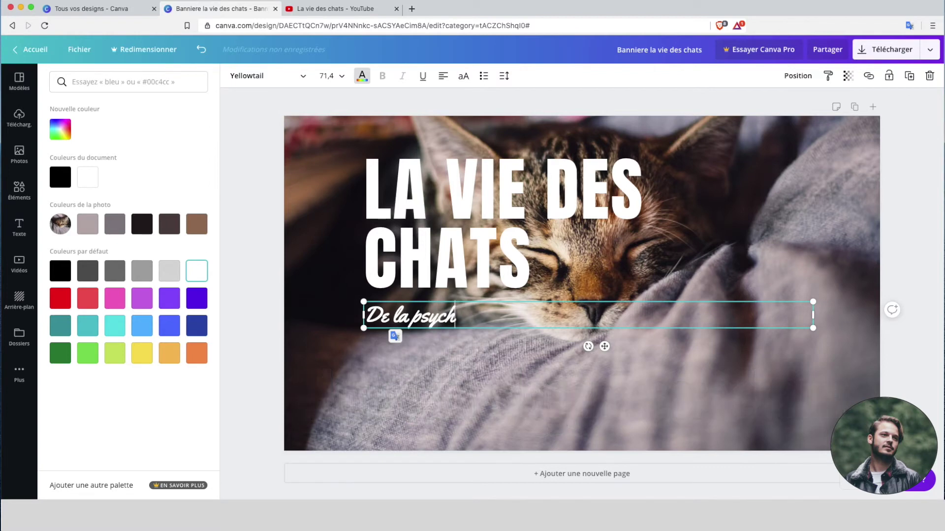
pyautogui.write("ologie à l'éducation")
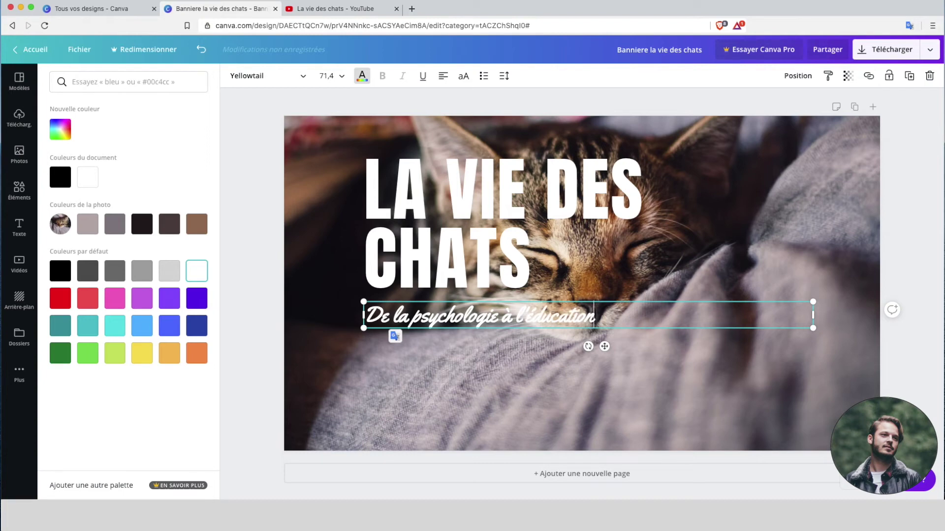
pyautogui.write('...')
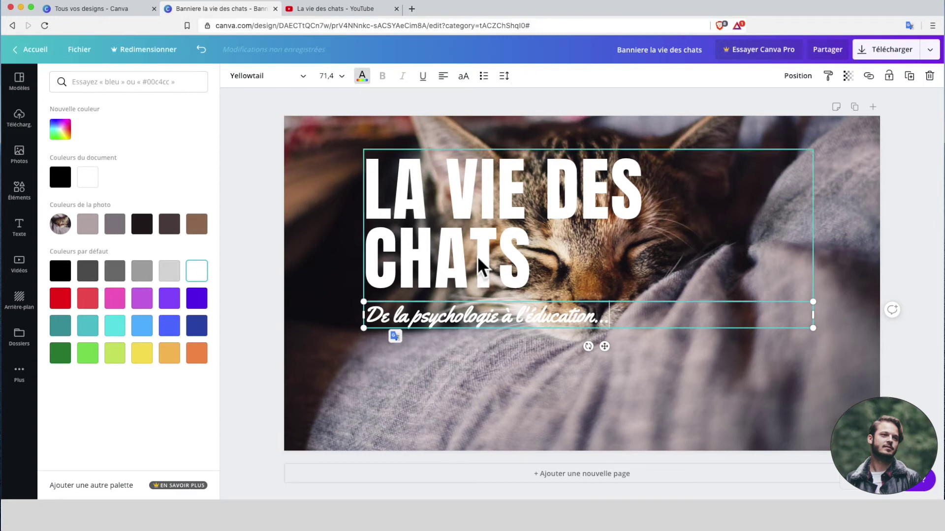
pyautogui.click(484, 232)
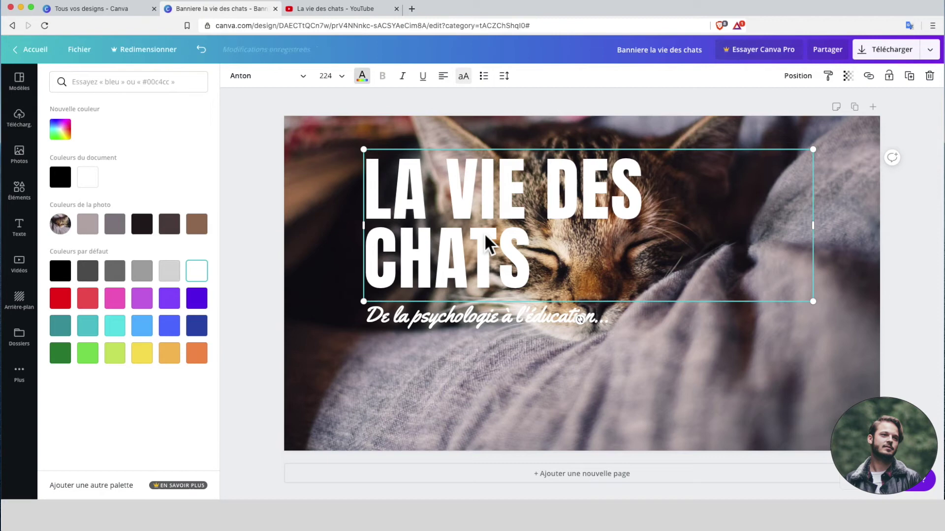
# Step: Widen the LA VIE DES CHATS title to one line and move it down toward the subtitle
pyautogui.click(484, 232)
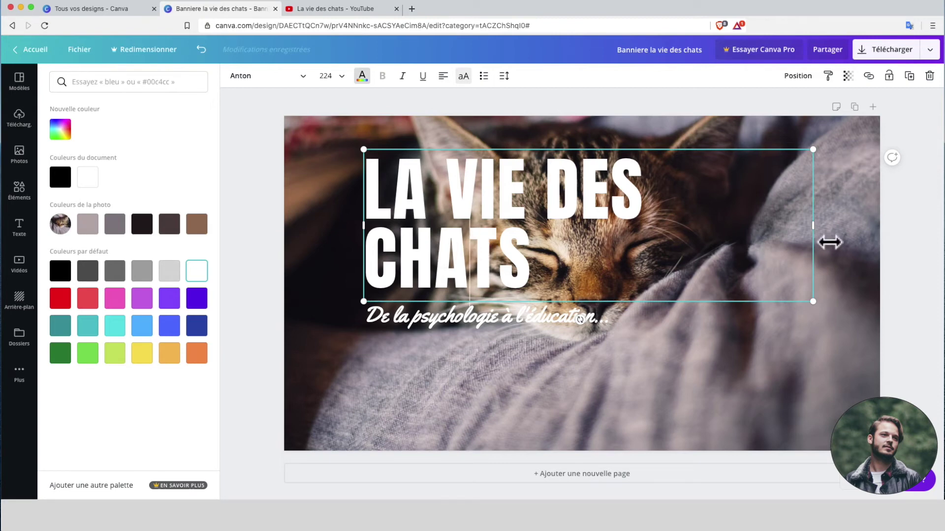
pyautogui.moveTo(823, 234); pyautogui.dragTo(859, 231)
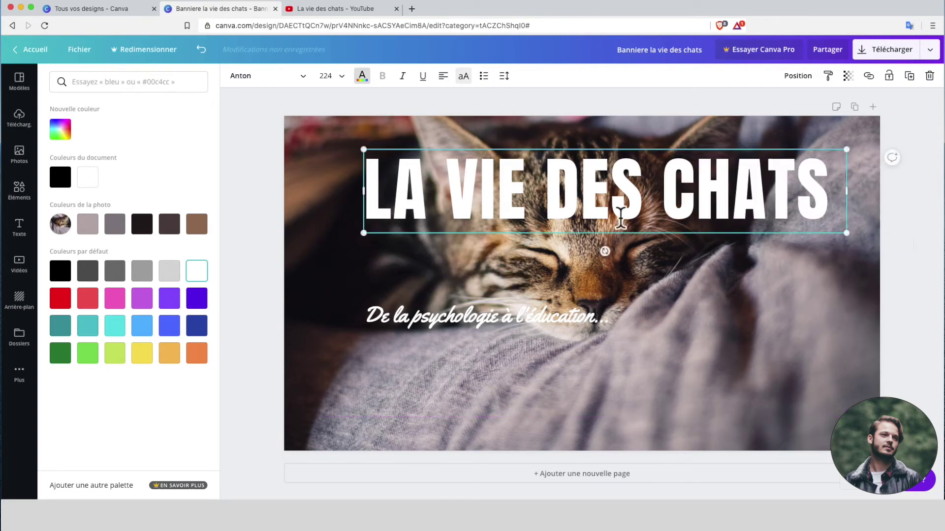
pyautogui.click(598, 148)
pyautogui.press('Escape')
pyautogui.click(583, 144)
pyautogui.moveTo(570, 186); pyautogui.dragTo(584, 285)
# Step: Shrink the title to font size 144, then select the subtitle's font list
pyautogui.click(342, 81)
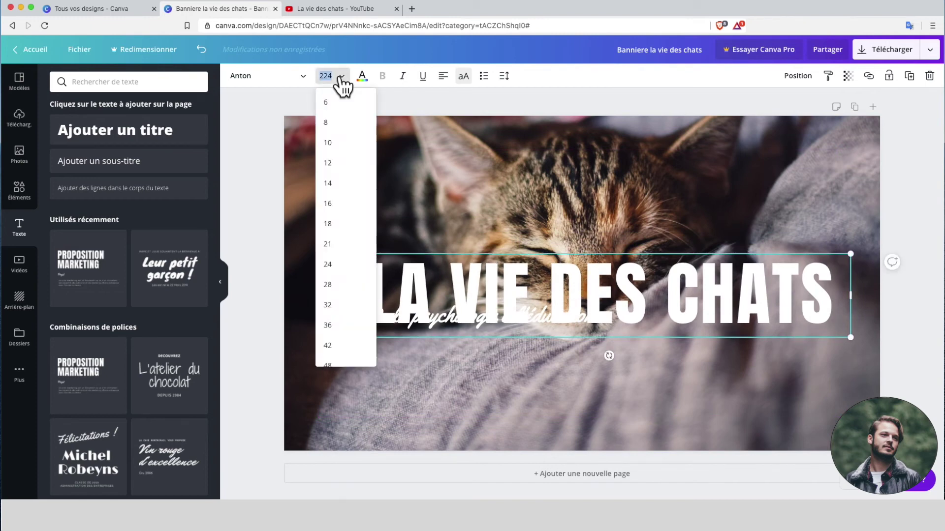
pyautogui.scroll(-5, 331, 306)
pyautogui.click(330, 354)
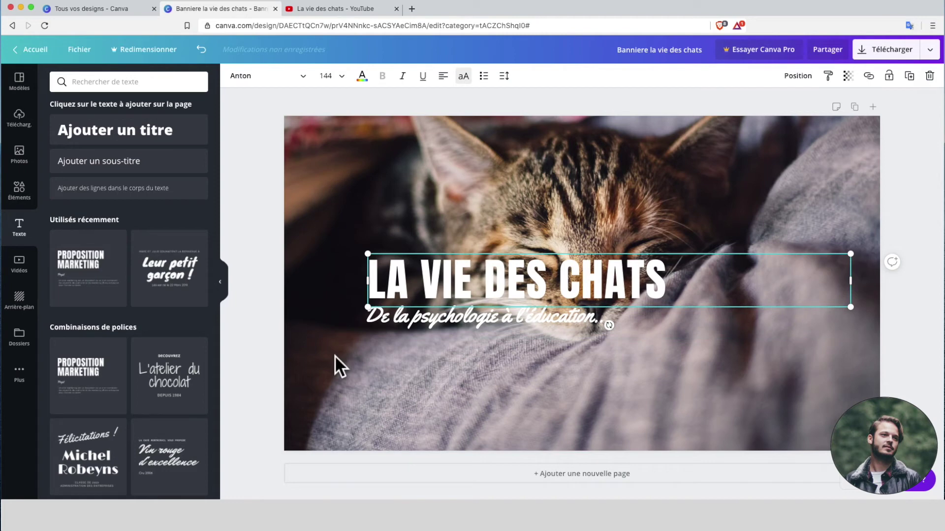
pyautogui.click(406, 316)
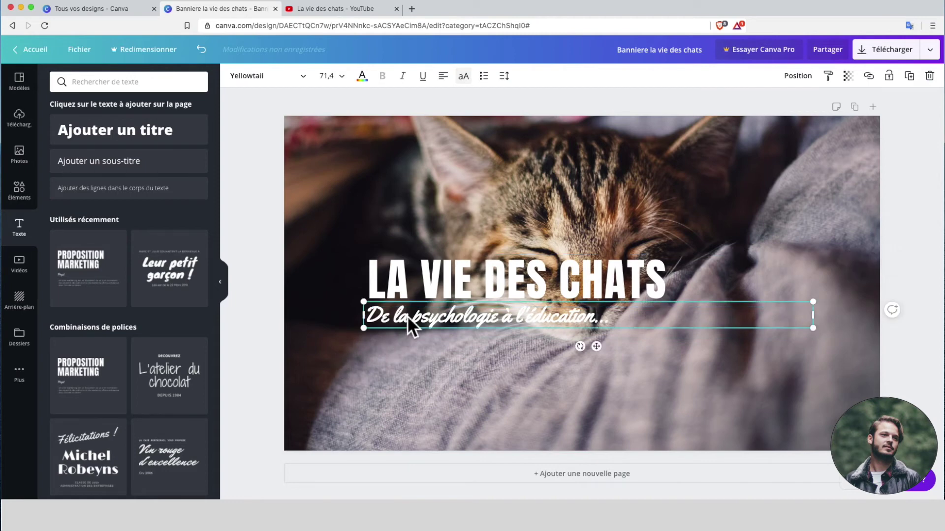
pyautogui.click(423, 282)
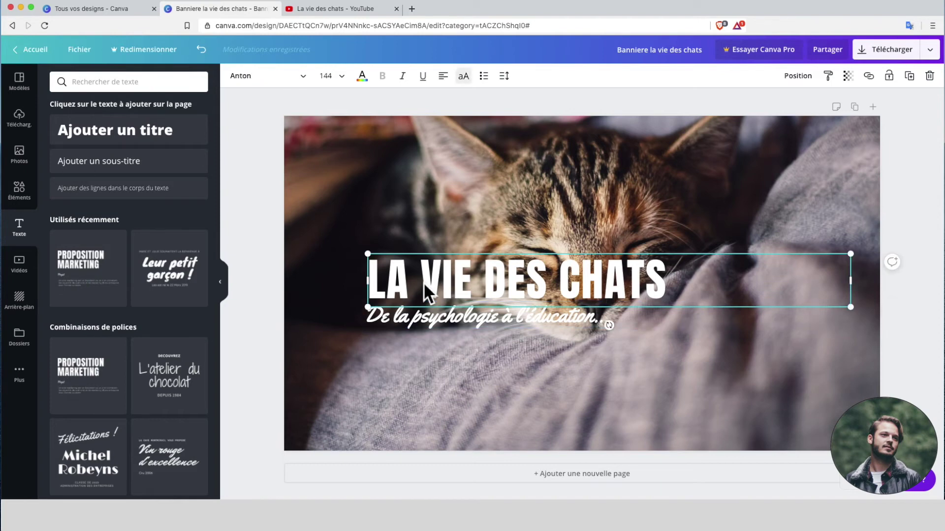
pyautogui.click(450, 319)
pyautogui.click(301, 76)
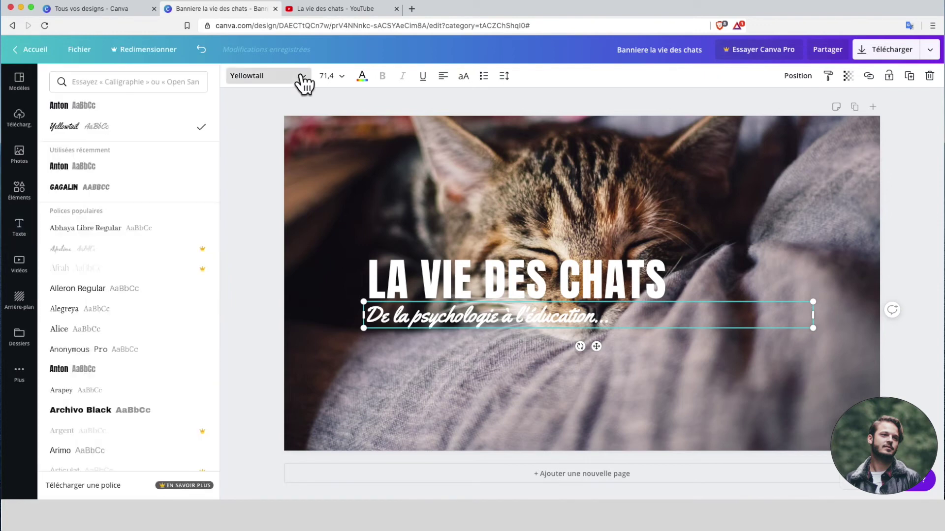
# Step: Set the subtitle to Anton at size 64 and position it right under the title
pyautogui.press('Up')
pyautogui.click(339, 76)
pyautogui.scroll(-3, 347, 288)
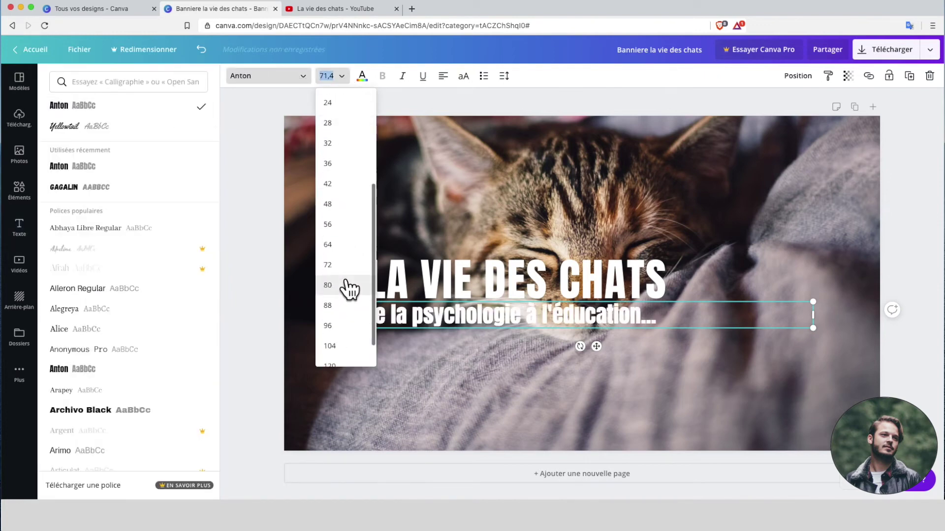
pyautogui.click(348, 244)
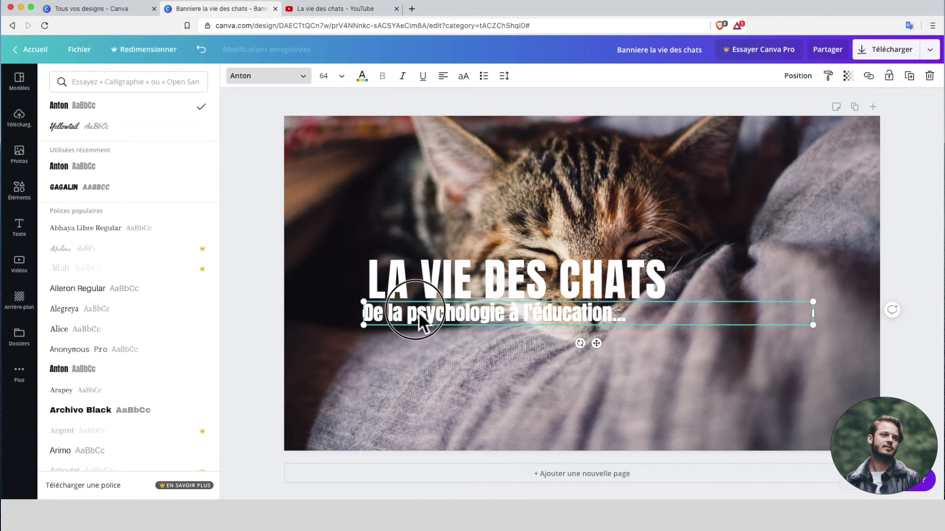
pyautogui.moveTo(418, 312); pyautogui.dragTo(476, 294)
pyautogui.press('Escape')
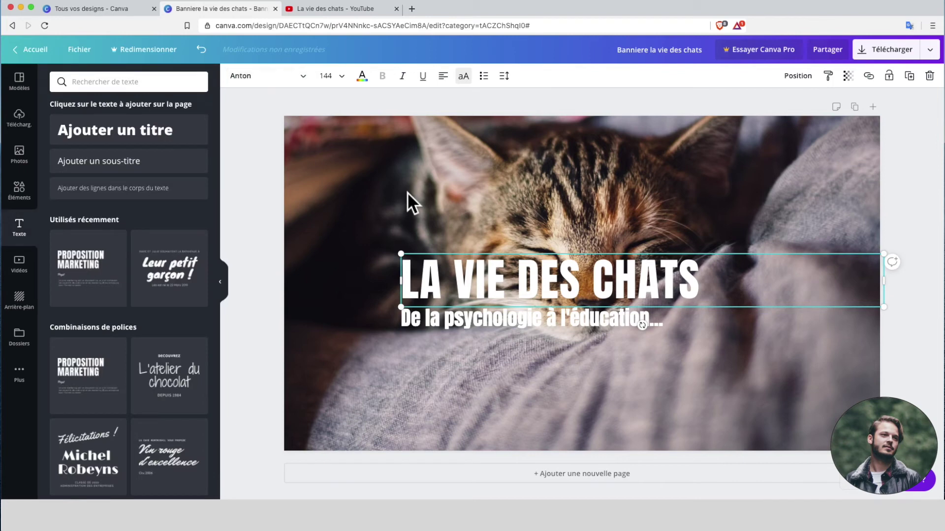
# Step: Flip the cat background photo horizontally, toggling the mirror a few times before settling on flipped
pyautogui.click(547, 203)
pyautogui.click(439, 79)
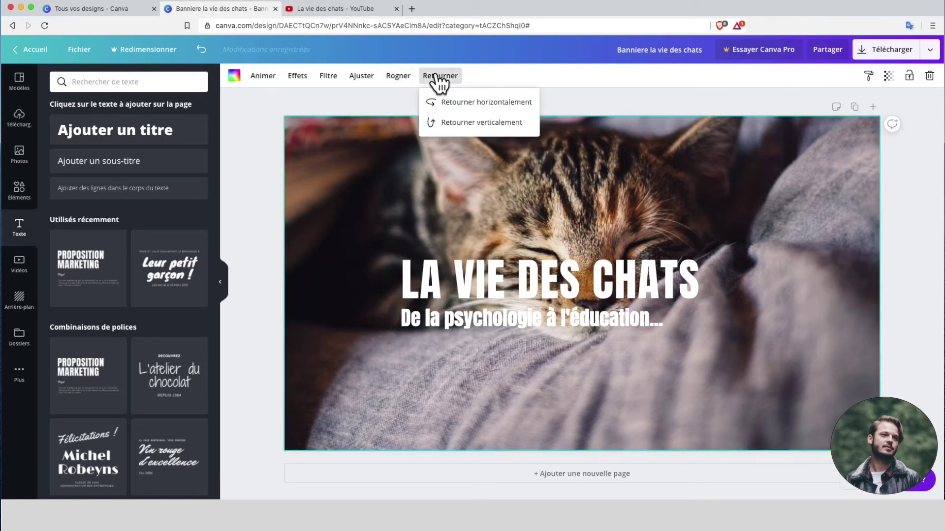
pyautogui.click(464, 104)
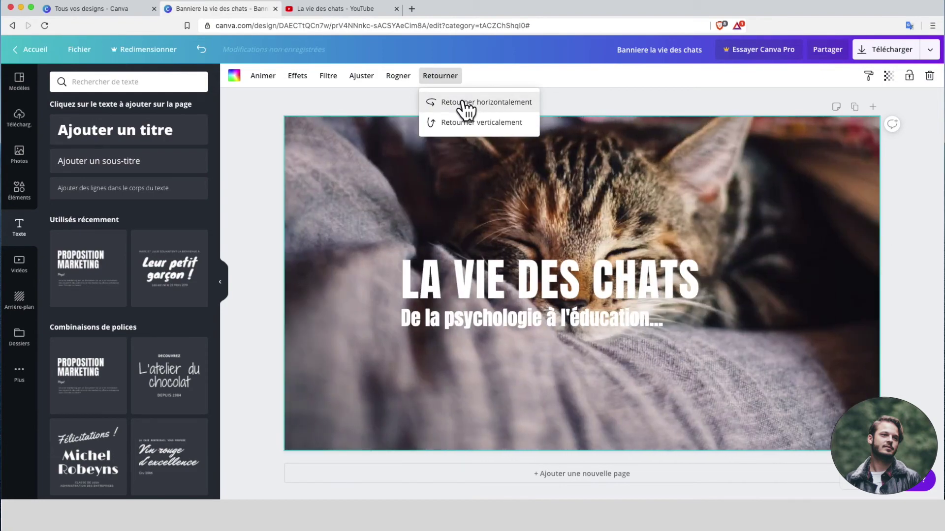
pyautogui.click(463, 105)
pyautogui.click(464, 104)
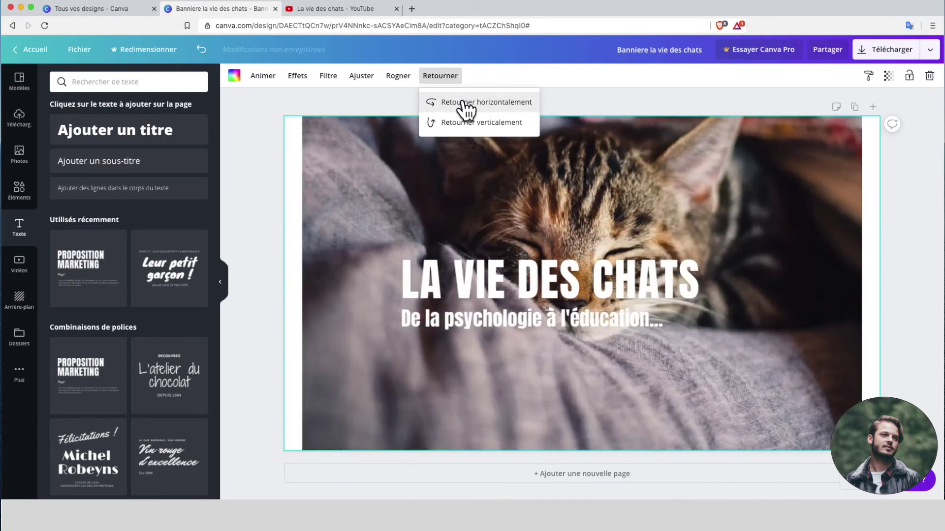
pyautogui.click(464, 104)
pyautogui.click(464, 105)
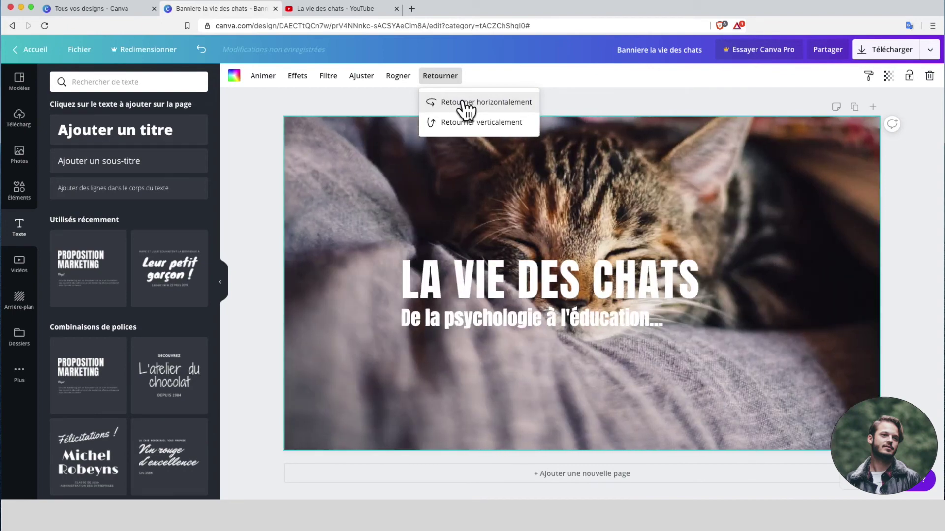
# Step: Add a white curved arrow right of the headline, tilt it clockwise, and shift the text right
pyautogui.click(22, 199)
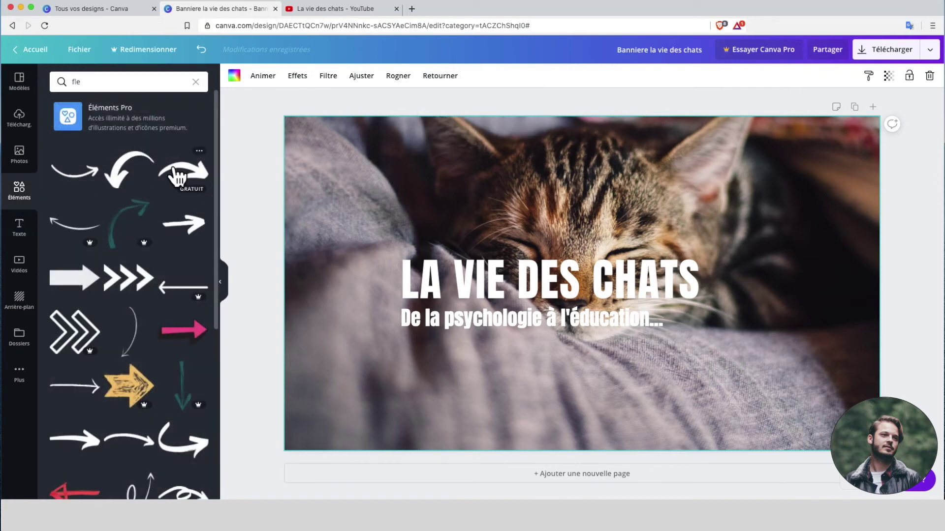
pyautogui.moveTo(175, 175); pyautogui.dragTo(712, 241)
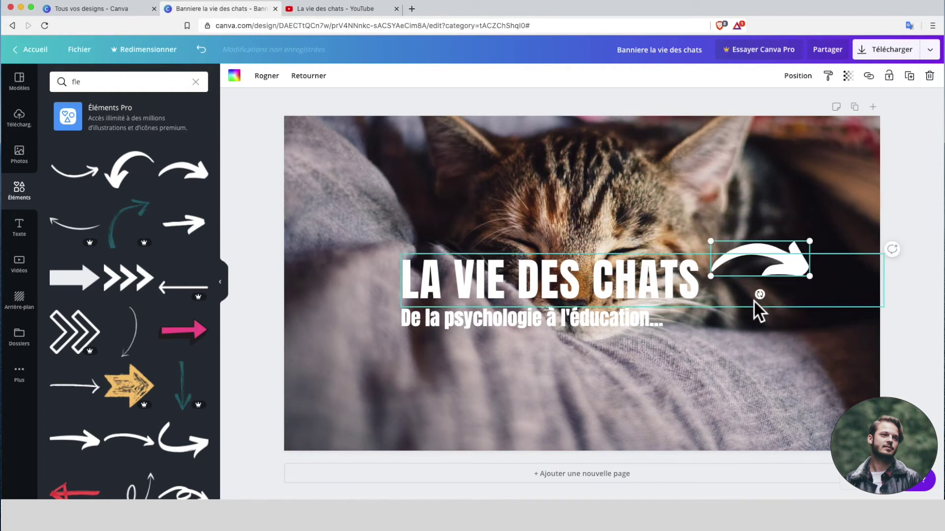
pyautogui.moveTo(759, 294); pyautogui.dragTo(787, 283)
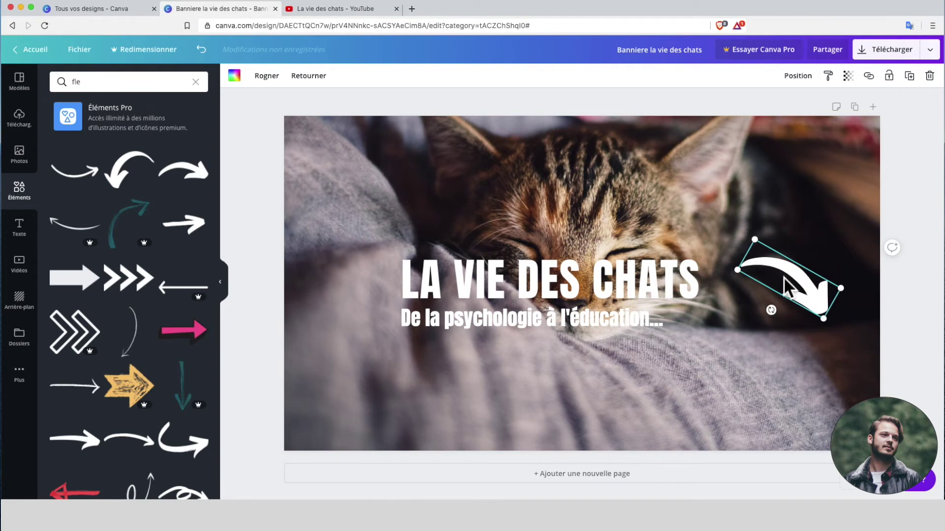
pyautogui.moveTo(786, 286); pyautogui.dragTo(806, 284)
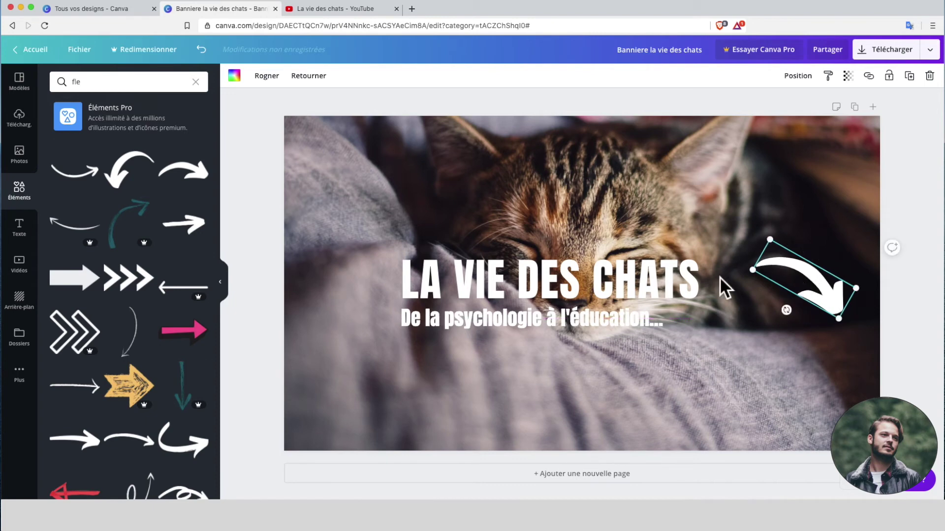
pyautogui.keyDown('shift'); pyautogui.click(473, 288); pyautogui.keyUp('shift')
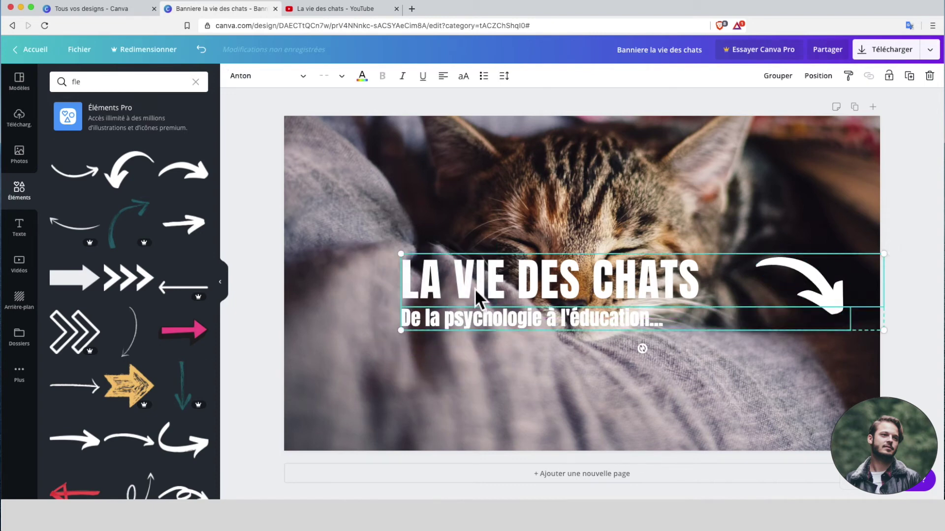
pyautogui.moveTo(473, 288); pyautogui.dragTo(507, 286)
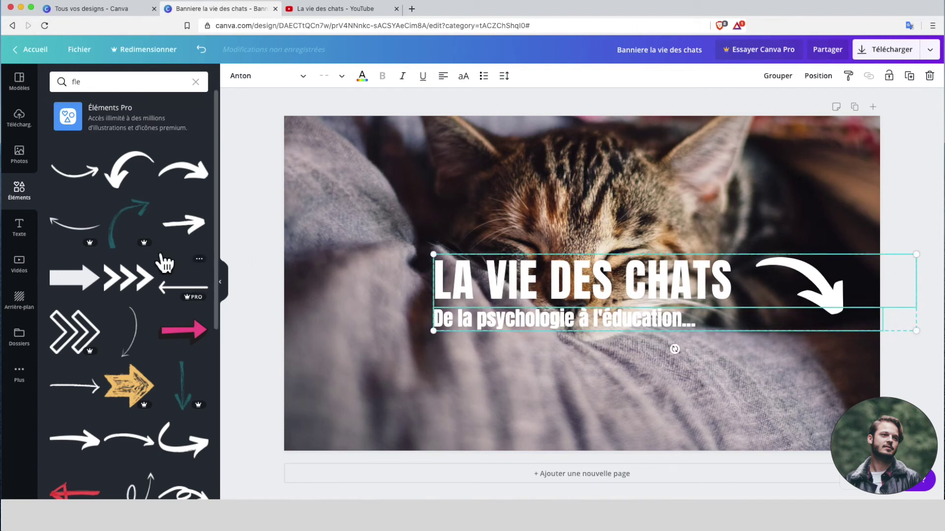
# Step: Add a white swirl arrow from the arrow graphics and resize it on the banner
pyautogui.scroll(-3, 165, 263)
pyautogui.scroll(-5, 165, 263)
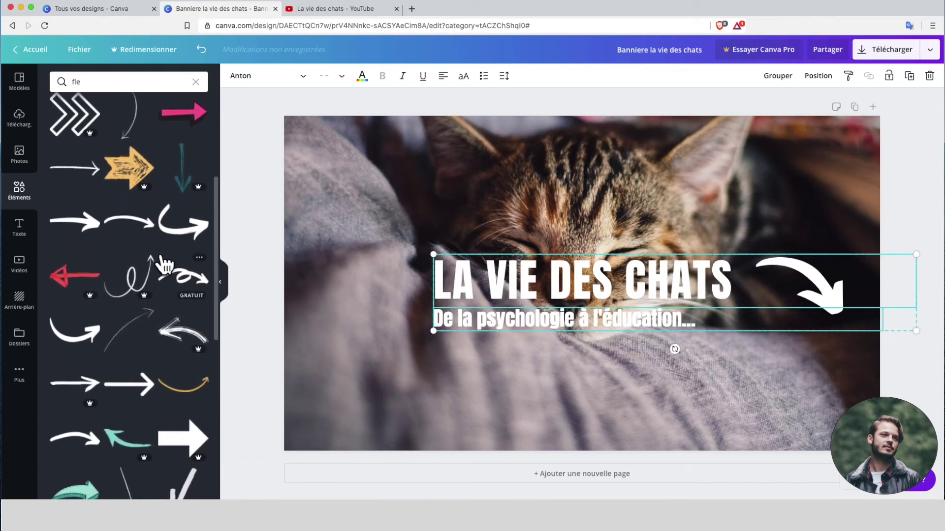
pyautogui.moveTo(182, 283); pyautogui.dragTo(222, 288)
pyautogui.moveTo(338, 267); pyautogui.dragTo(403, 270)
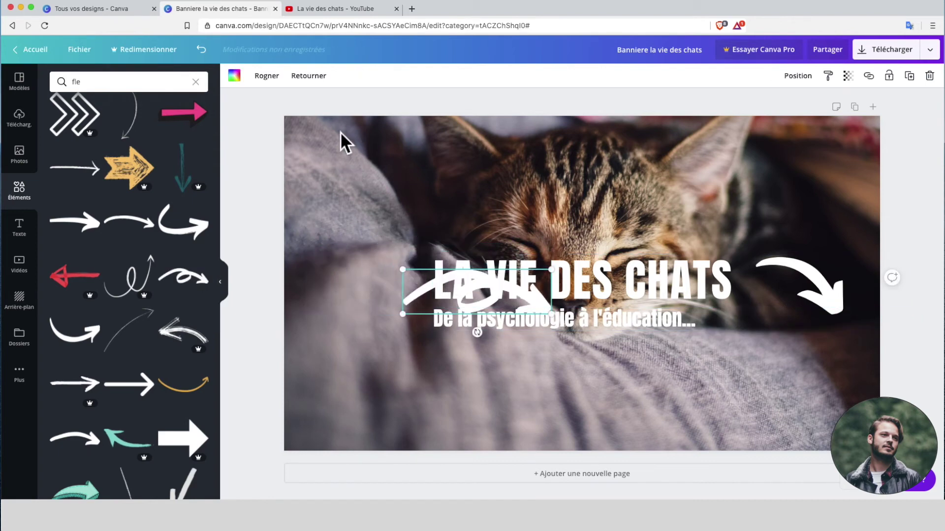
# Step: Move the swirl arrow left of the title, flip it vertically and make it smaller
pyautogui.moveTo(497, 297); pyautogui.dragTo(397, 290)
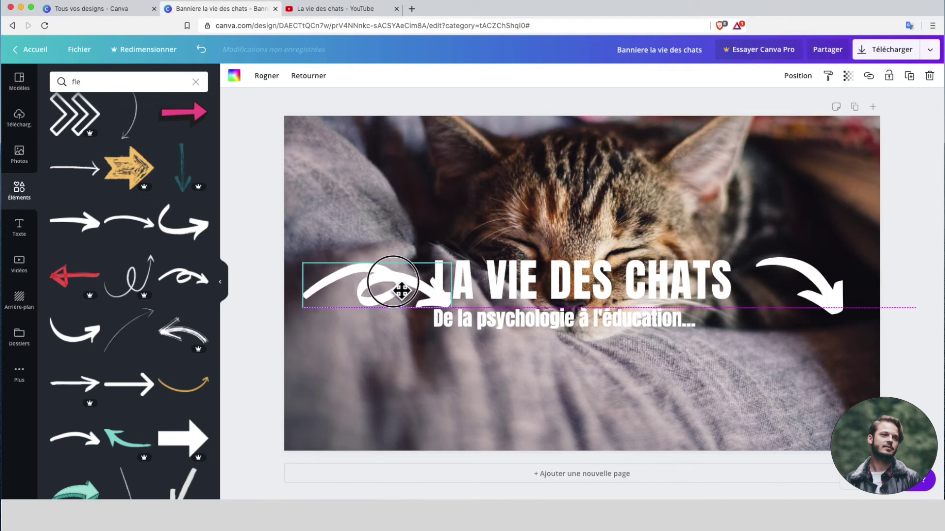
pyautogui.moveTo(451, 263); pyautogui.dragTo(416, 274)
pyautogui.click(313, 78)
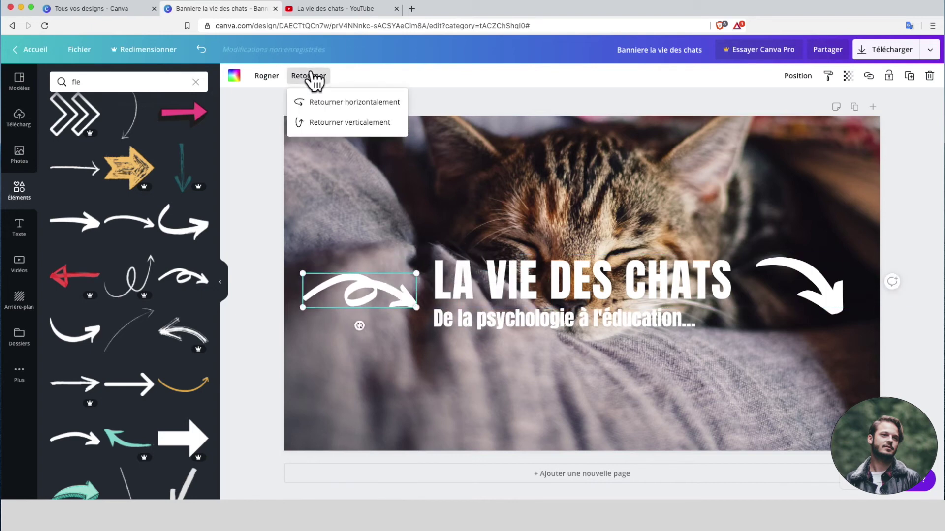
pyautogui.click(317, 123)
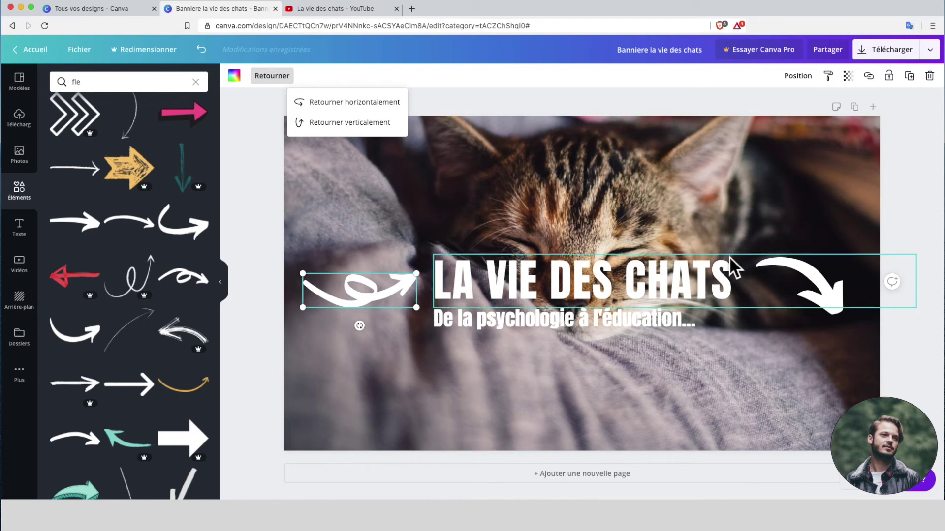
pyautogui.moveTo(416, 307); pyautogui.dragTo(385, 317)
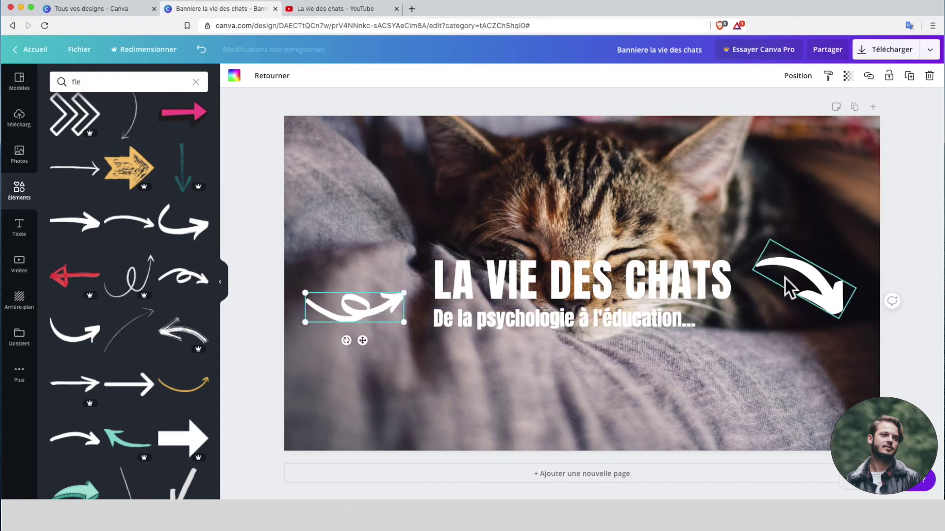
# Step: Shrink the right-hand curved arrow by dragging its corner handle inward
pyautogui.click(786, 272)
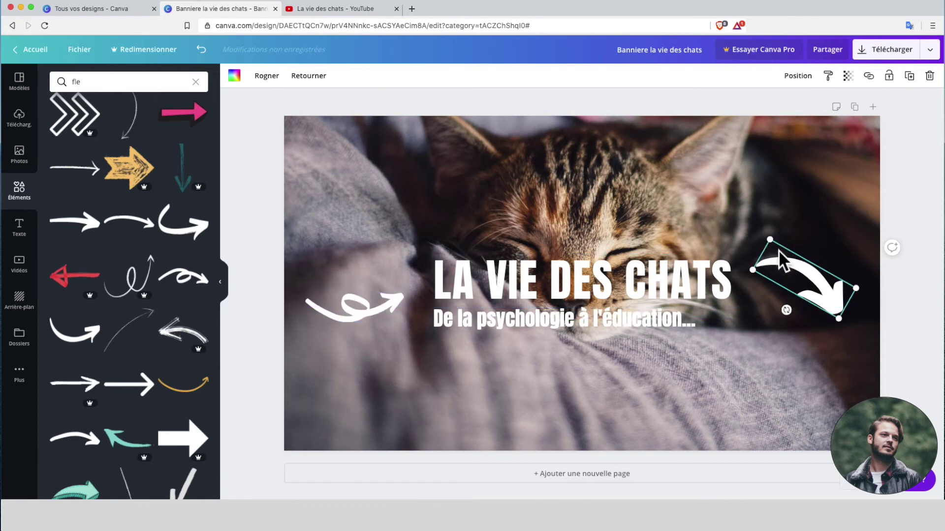
pyautogui.moveTo(770, 241); pyautogui.dragTo(783, 255)
pyautogui.click(787, 355)
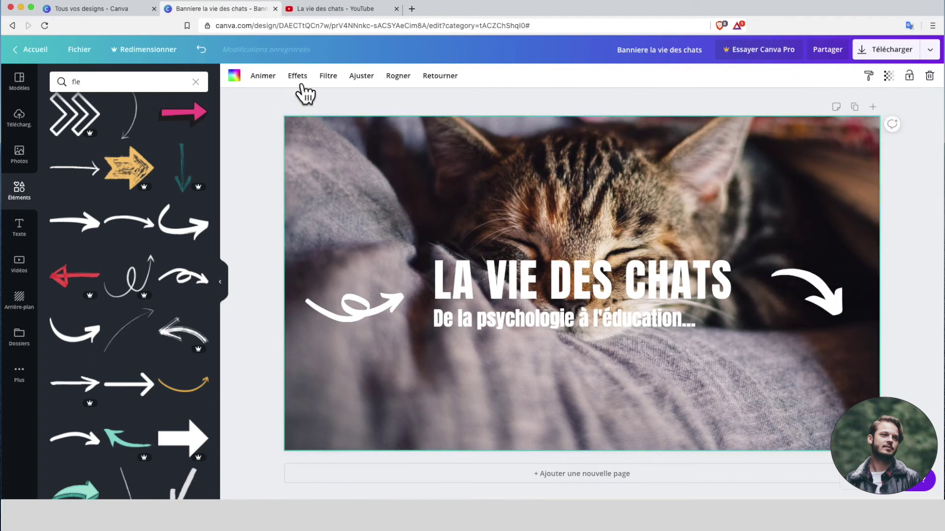
# Step: Crop the cat photo, shifting it slightly within the frame, and confirm with Fait
pyautogui.click(398, 77)
pyautogui.moveTo(409, 163); pyautogui.dragTo(411, 168)
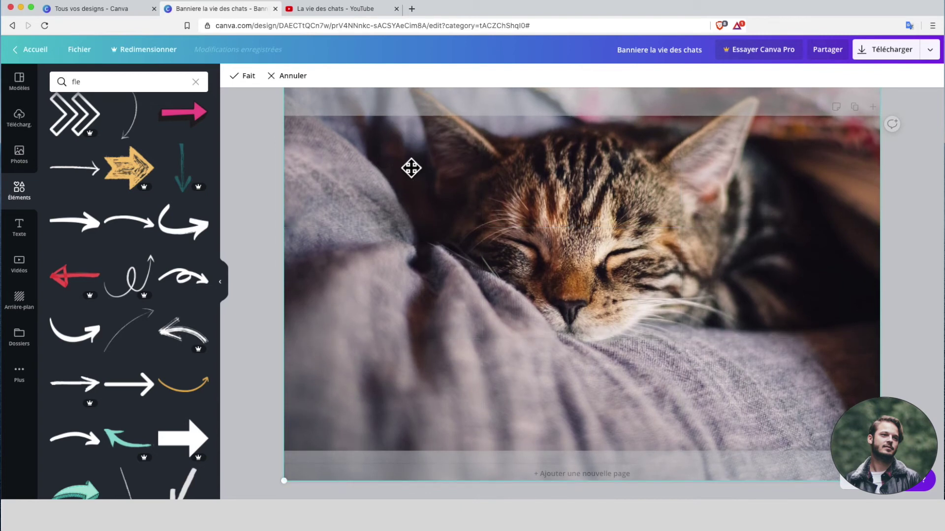
pyautogui.click(248, 77)
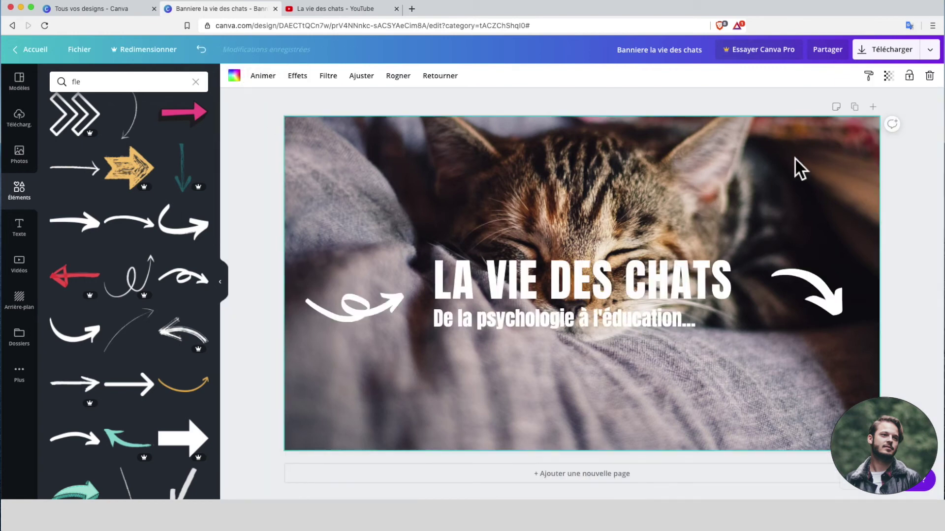
pyautogui.click(887, 51)
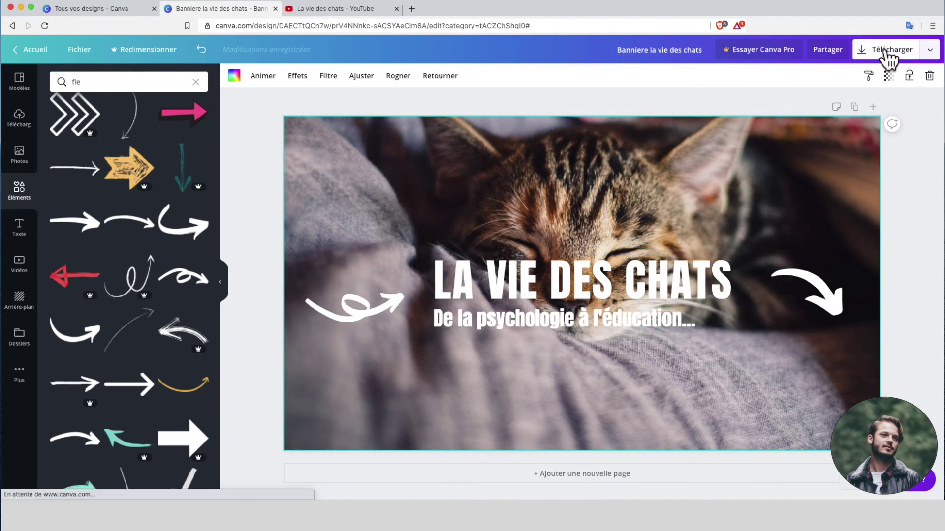
# Step: Download the banner as PNG 'Banniere la vie des chats' into Téléchargements, then go to YouTube
pyautogui.click(843, 244)
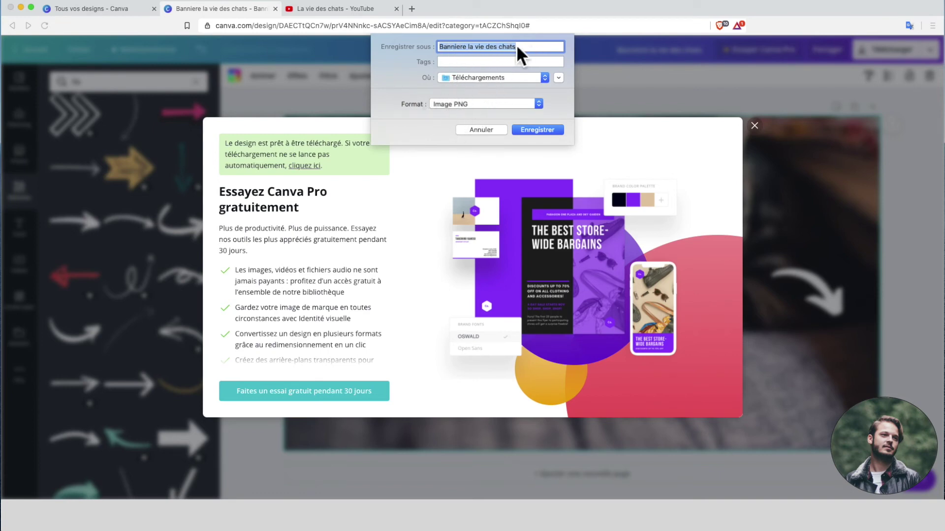
pyautogui.click(537, 130)
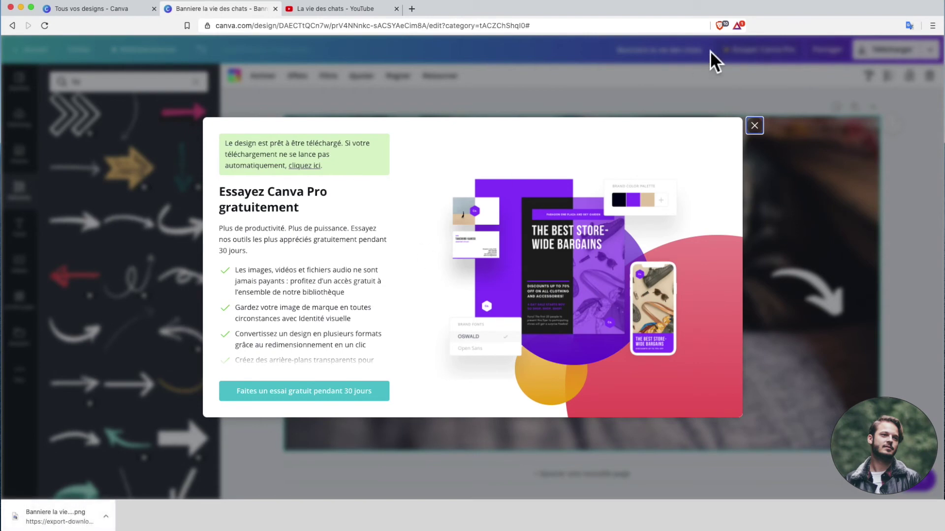
pyautogui.click(342, 10)
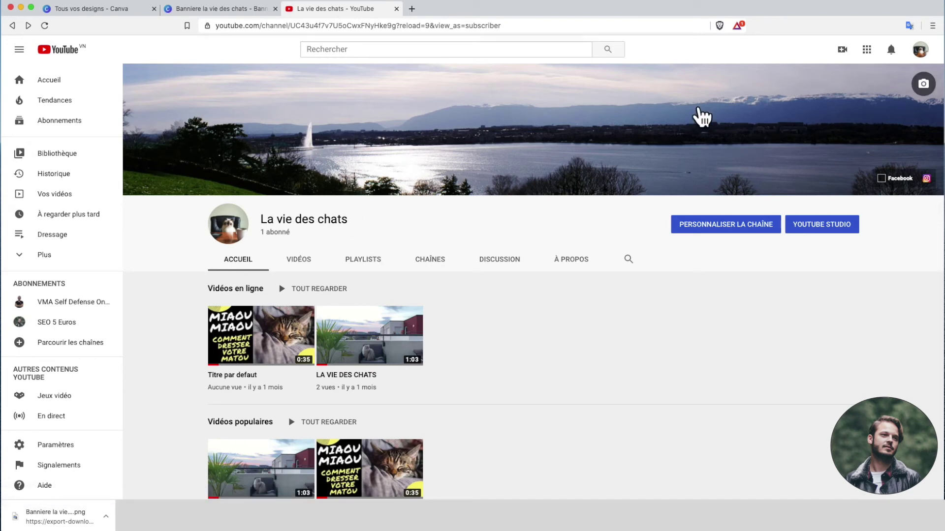
# Step: Upload Banniere la vie des chats.png as the channel banner and confirm it
pyautogui.click(923, 84)
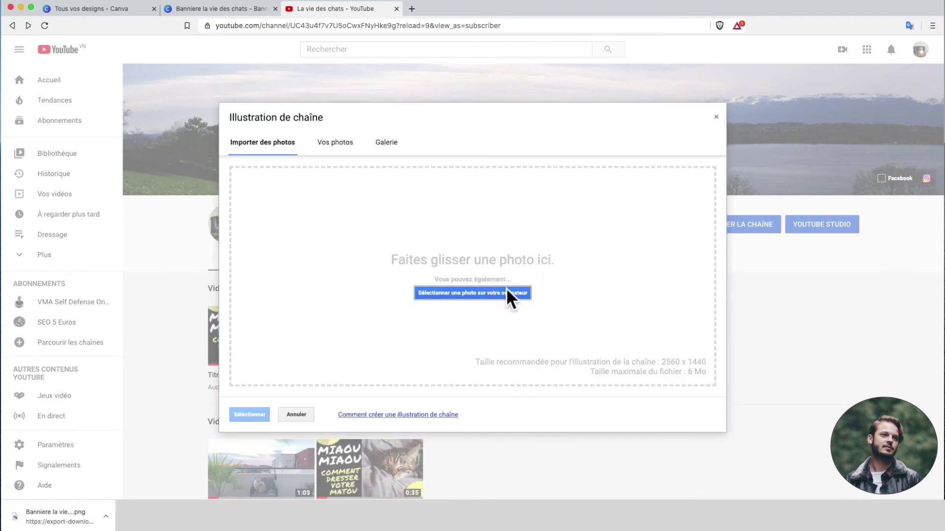
pyautogui.click(507, 292)
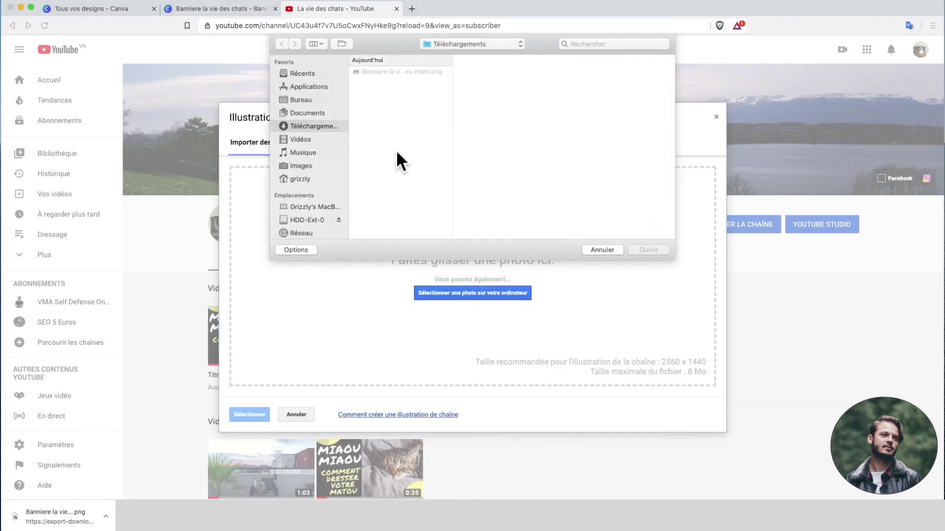
pyautogui.click(394, 72)
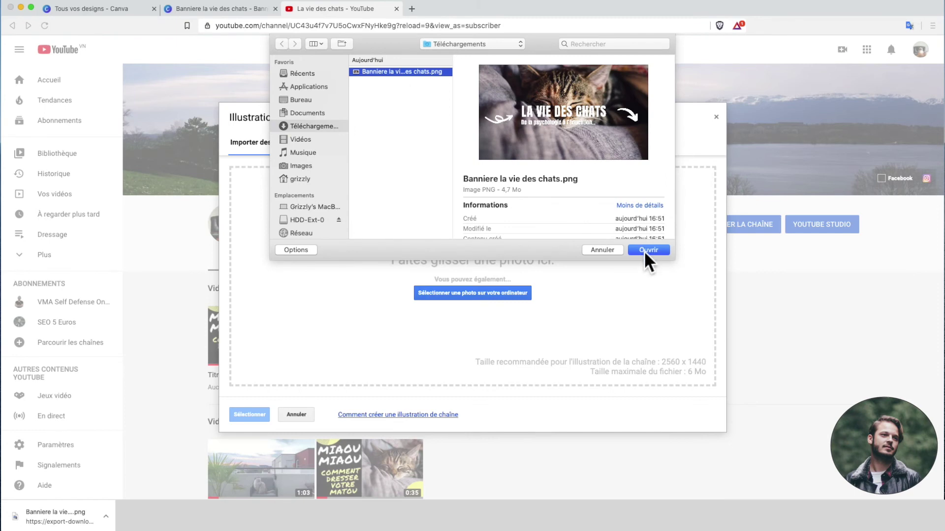
pyautogui.click(647, 250)
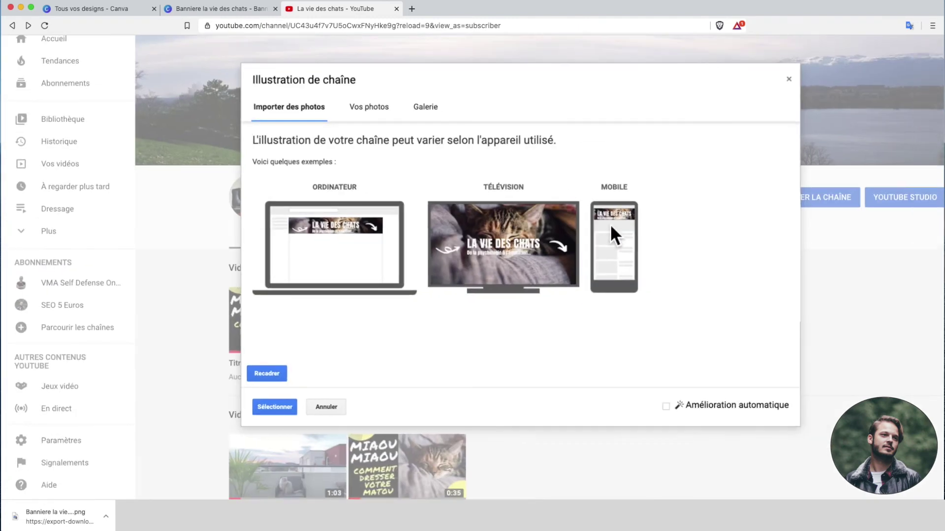
pyautogui.click(674, 403)
pyautogui.click(277, 409)
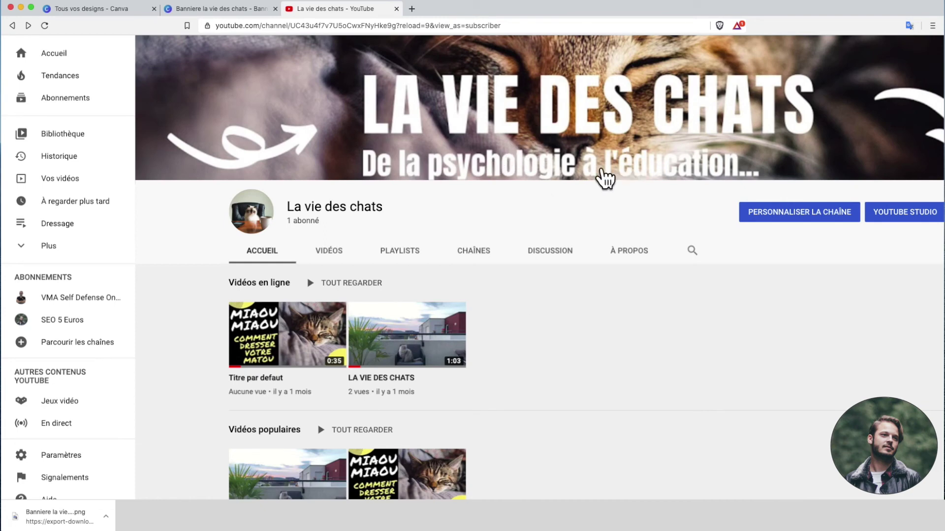
pyautogui.scroll(-3, 601, 170)
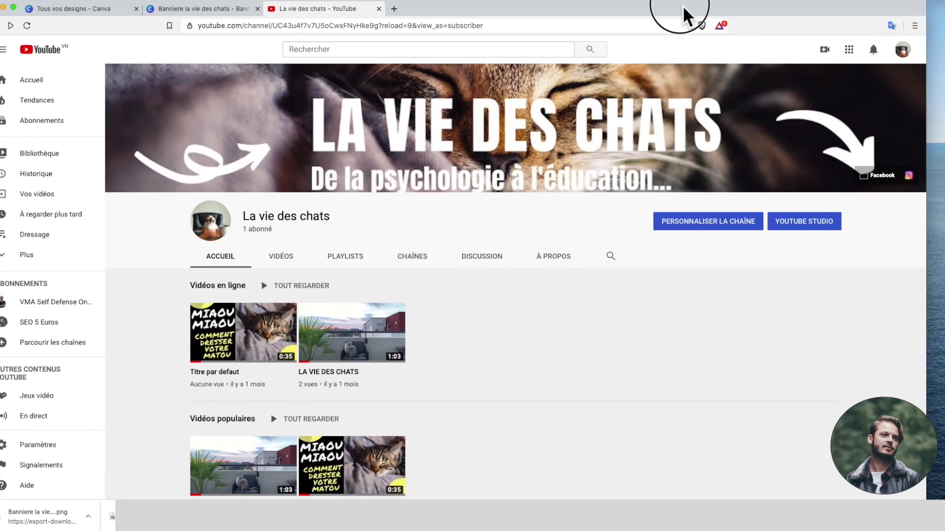
pyautogui.moveTo(682, 109)
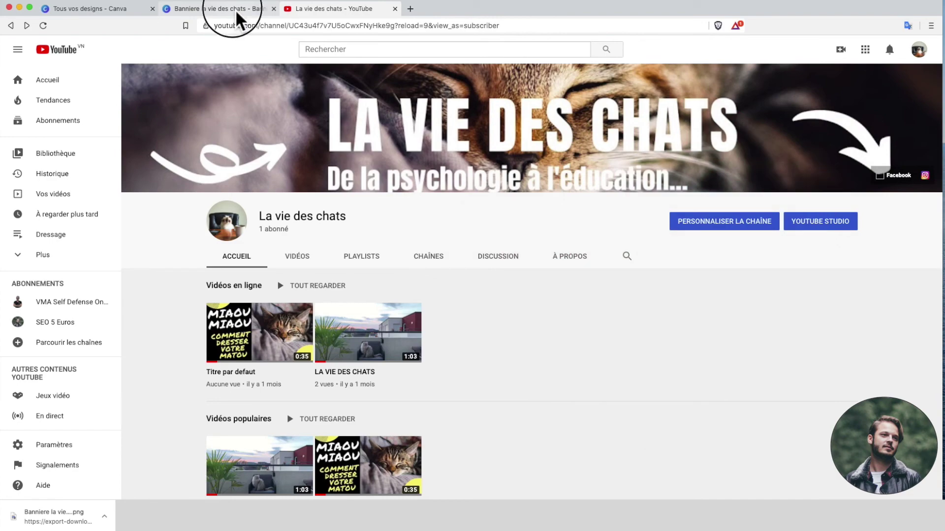
pyautogui.click(236, 10)
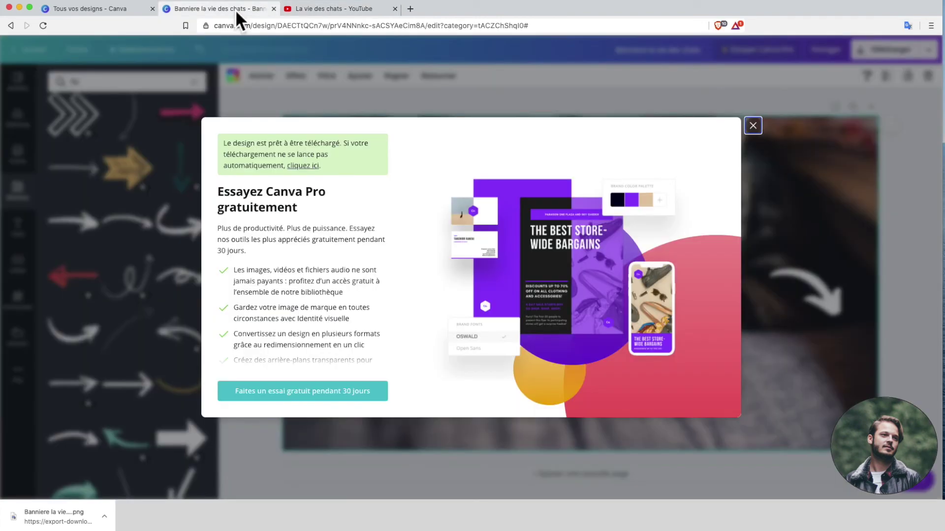
# Step: Dismiss the Canva Pro promo and nudge the subtitle closer under the headline
pyautogui.click(758, 129)
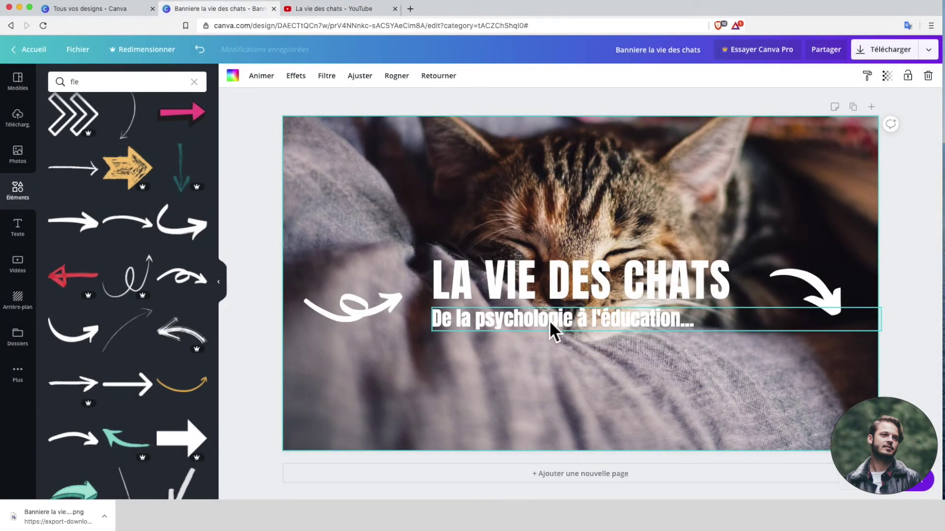
pyautogui.click(550, 320)
pyautogui.moveTo(549, 321); pyautogui.dragTo(557, 323)
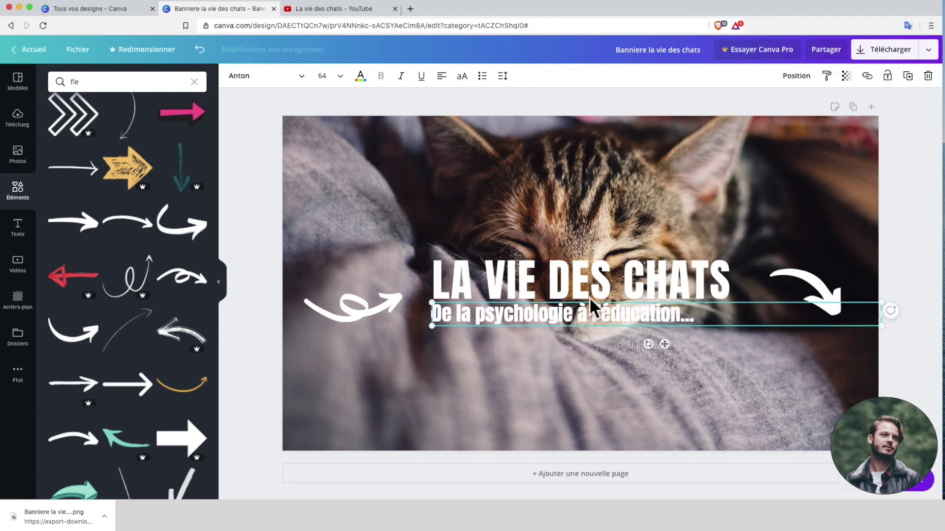
# Step: Make the right-hand curved arrow smaller by dragging its corner handle inward
pyautogui.click(805, 282)
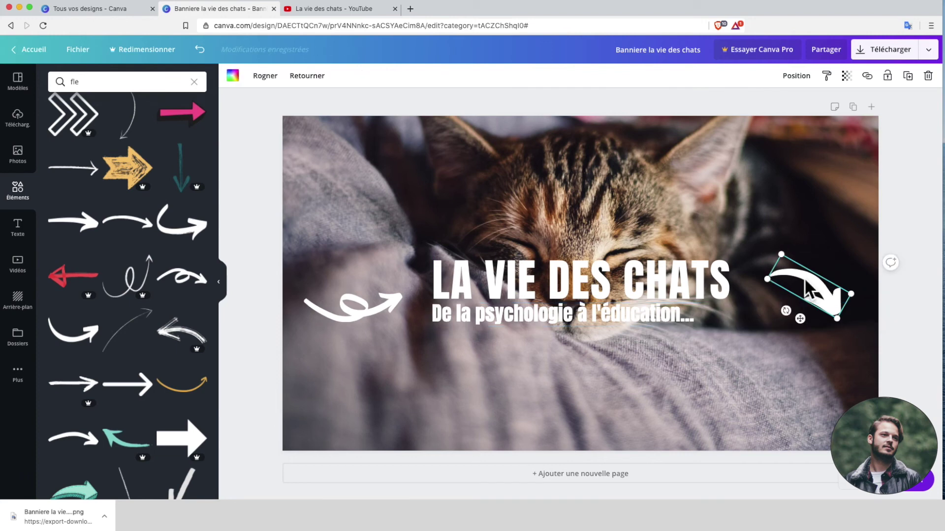
pyautogui.click(838, 318)
pyautogui.moveTo(840, 320); pyautogui.dragTo(827, 308)
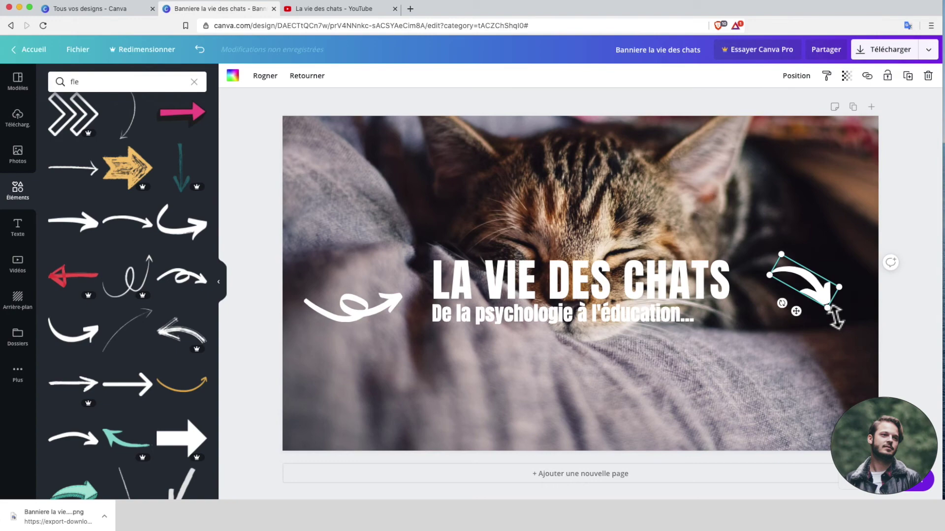
# Step: Re-export the banner as PNG, dropping the (1) so it replaces Banniere la vie des chats.png
pyautogui.click(886, 51)
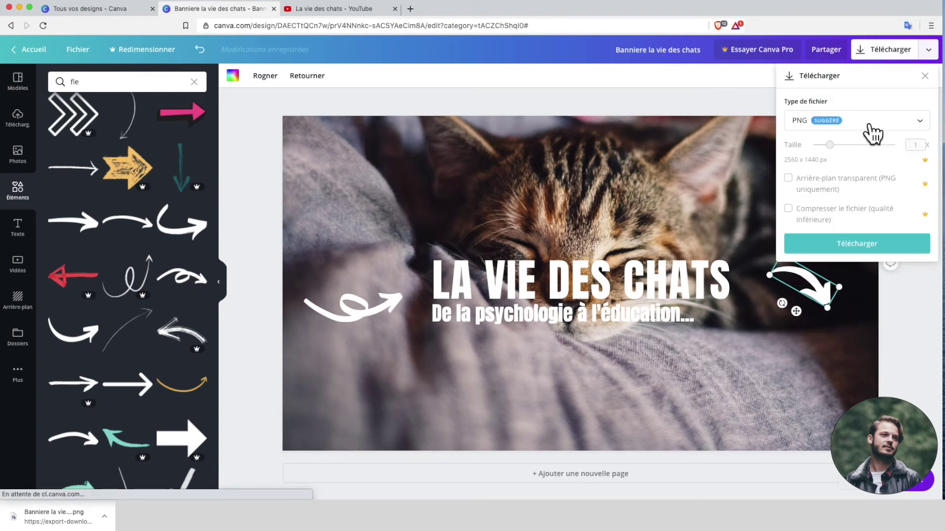
pyautogui.click(842, 243)
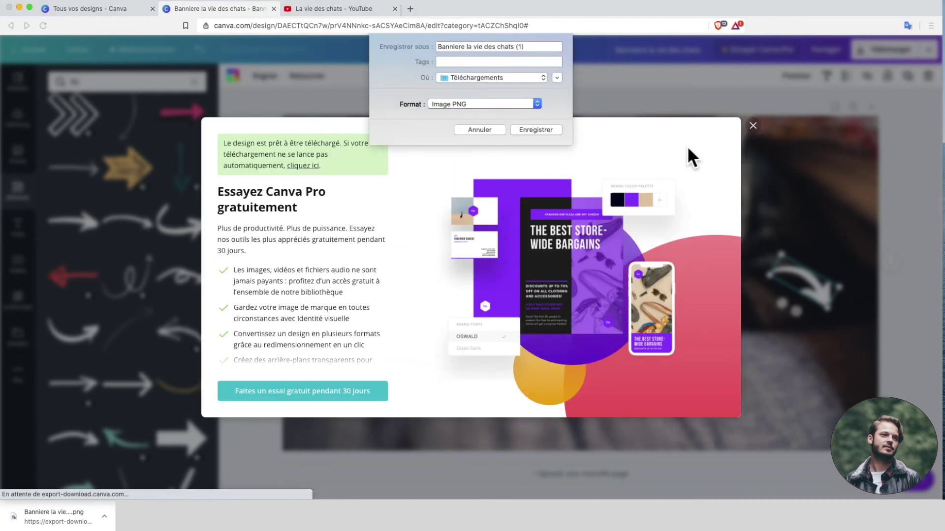
pyautogui.click(539, 51)
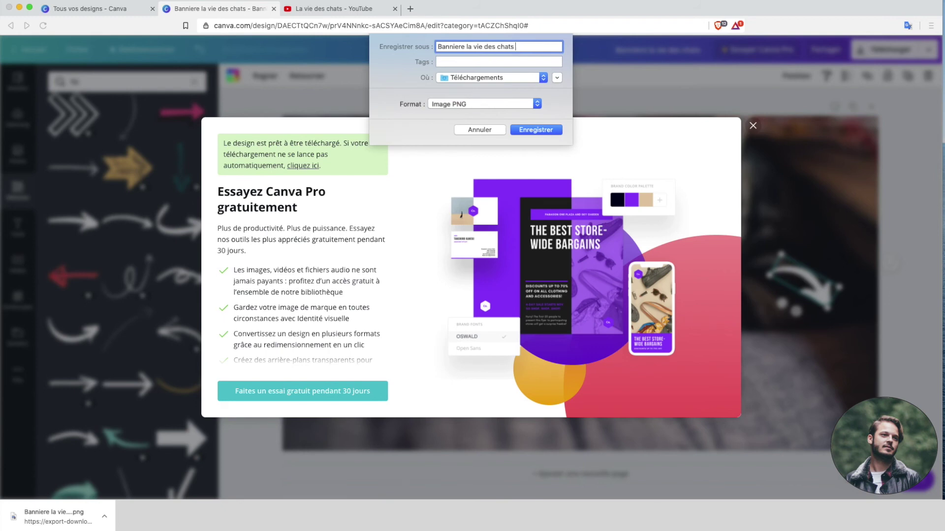
pyautogui.click(535, 129)
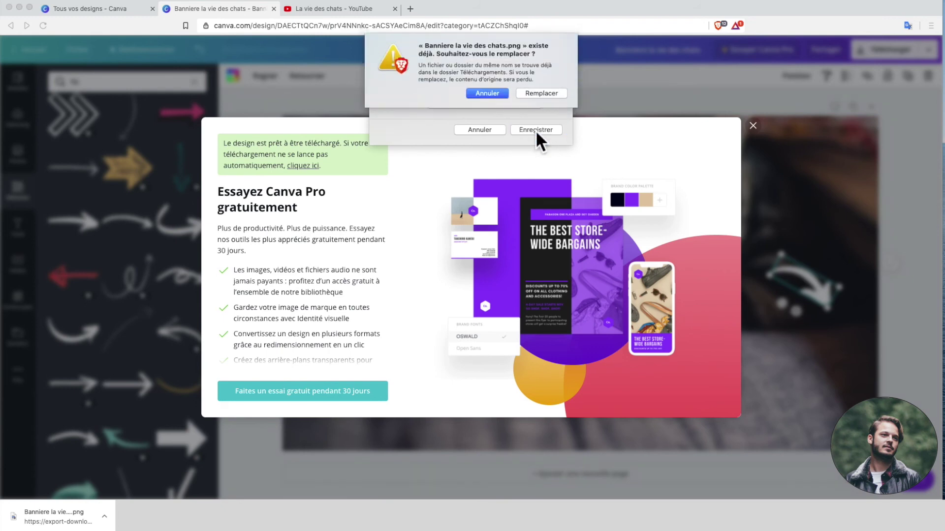
pyautogui.click(542, 95)
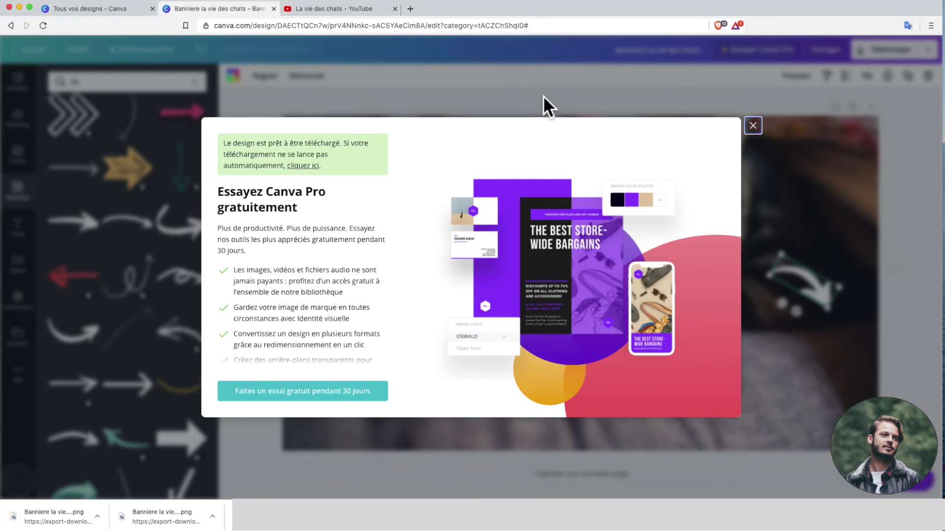
pyautogui.click(755, 129)
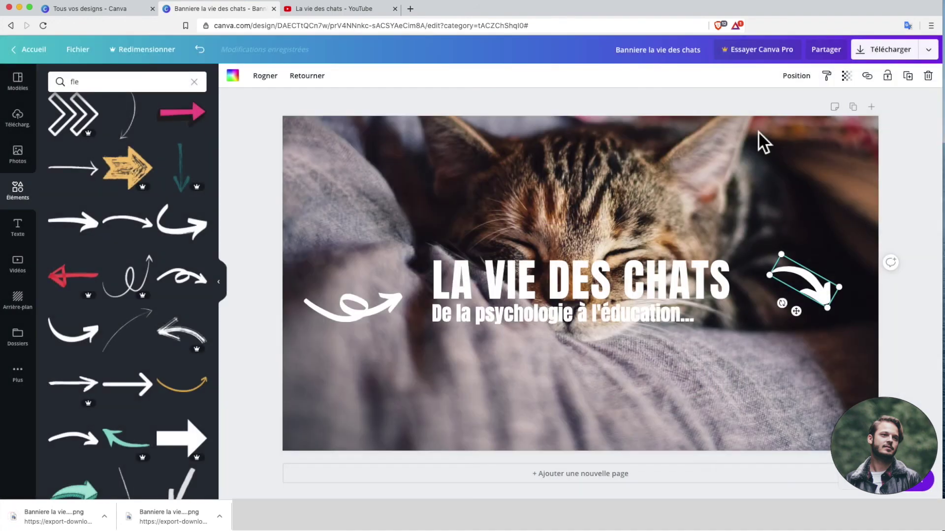
# Step: Upload the updated Banniere la vie des chats.png in YouTube's channel art editor
pyautogui.click(339, 11)
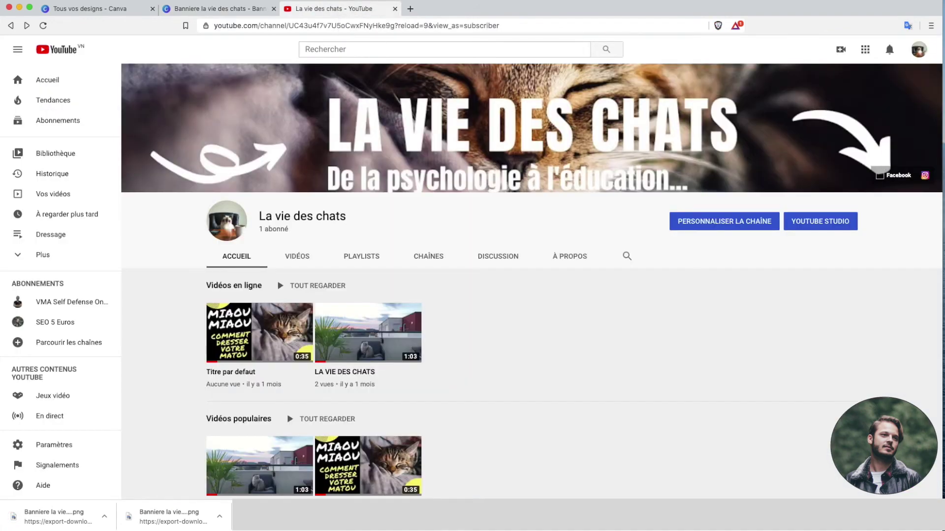
pyautogui.click(928, 80)
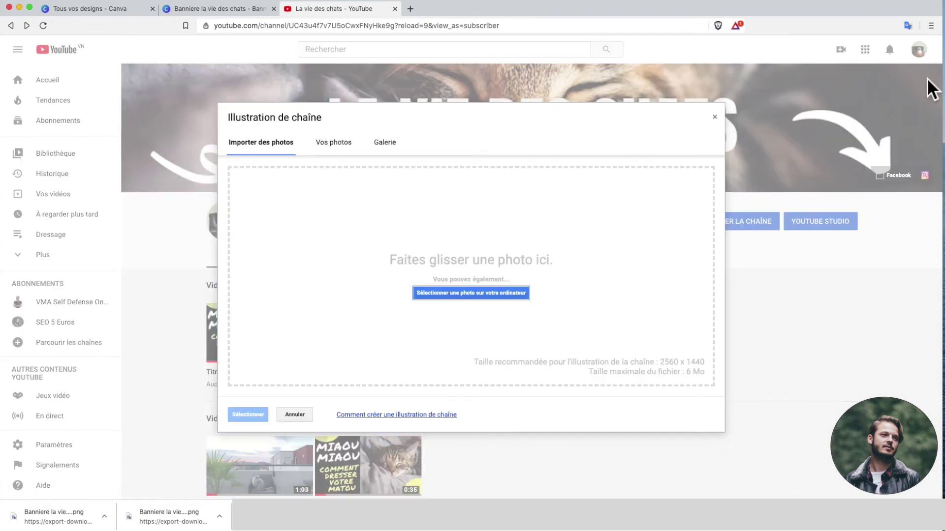
pyautogui.click(469, 296)
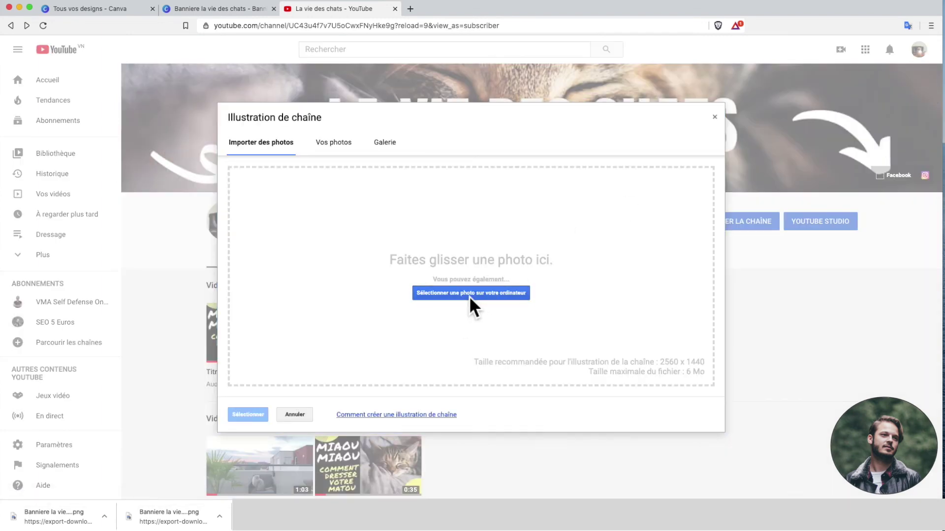
pyautogui.click(396, 72)
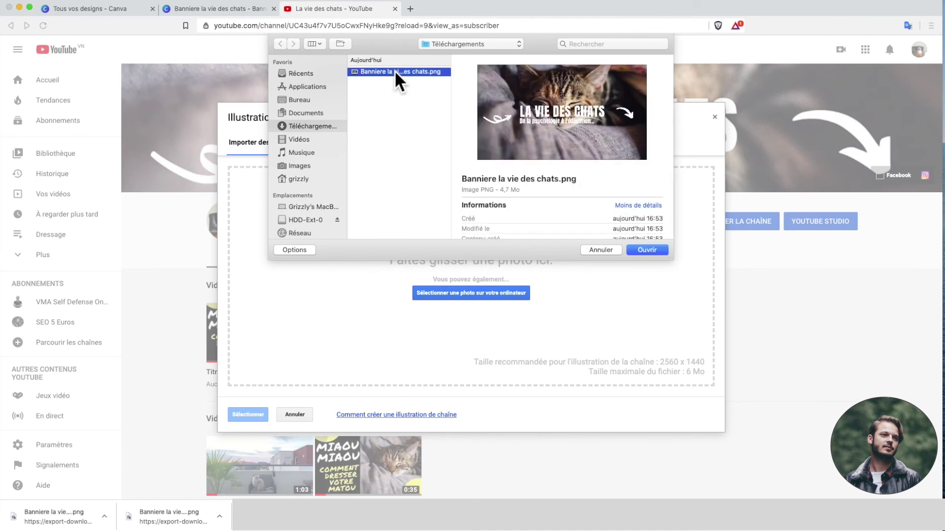
pyautogui.click(649, 250)
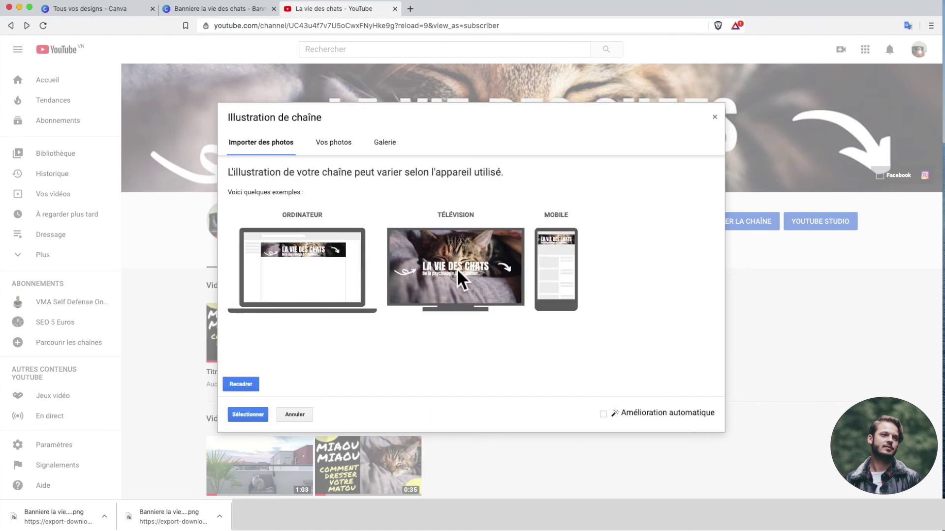
# Step: Turn on Amélioration automatique and apply the banner as the channel art
pyautogui.scroll(5, 457, 270)
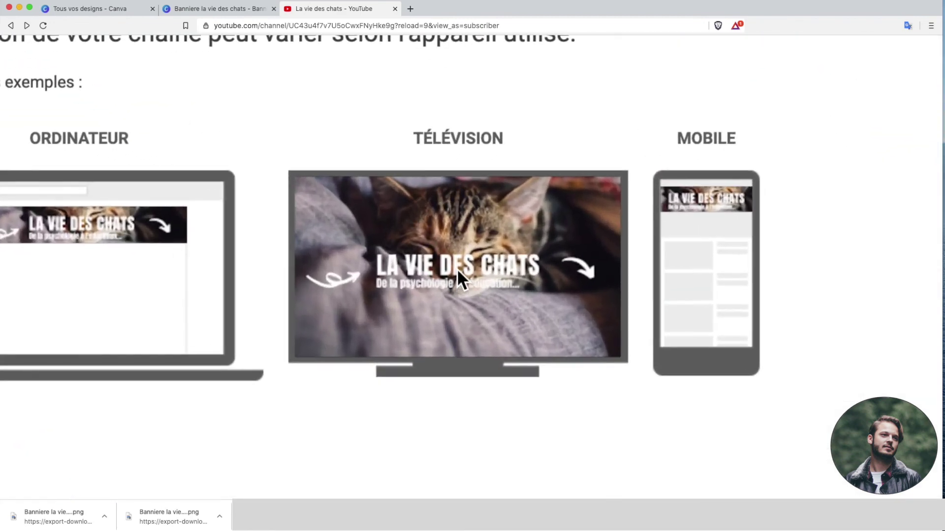
pyautogui.hscroll(-3, 147, 281)
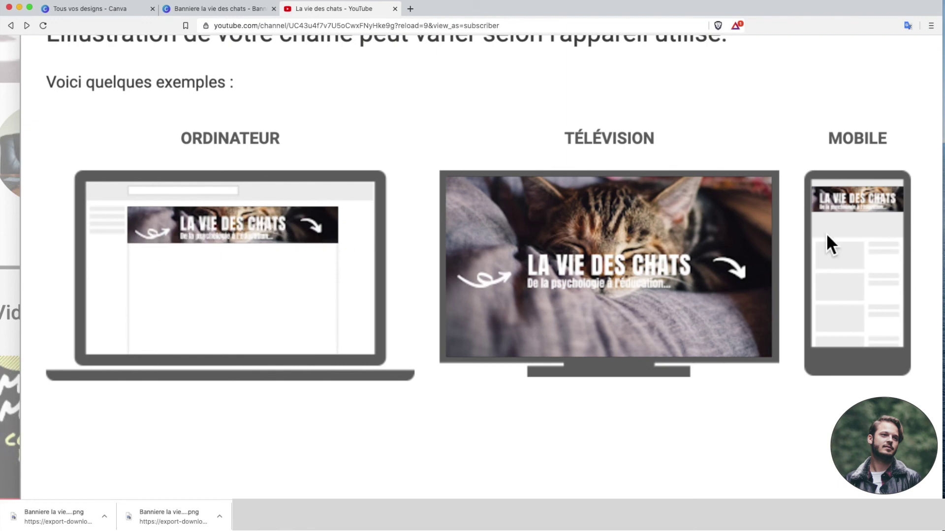
pyautogui.hscroll(5, 825, 232)
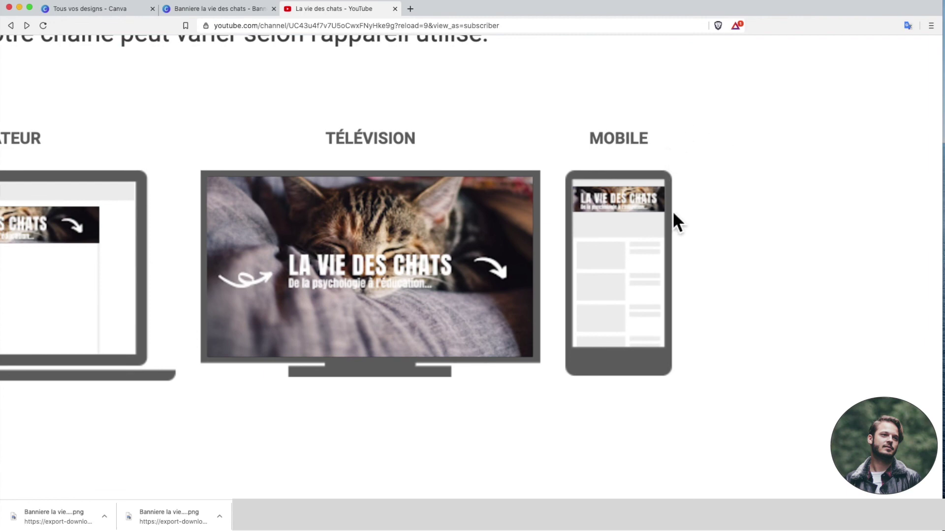
pyautogui.scroll(-5, 672, 210)
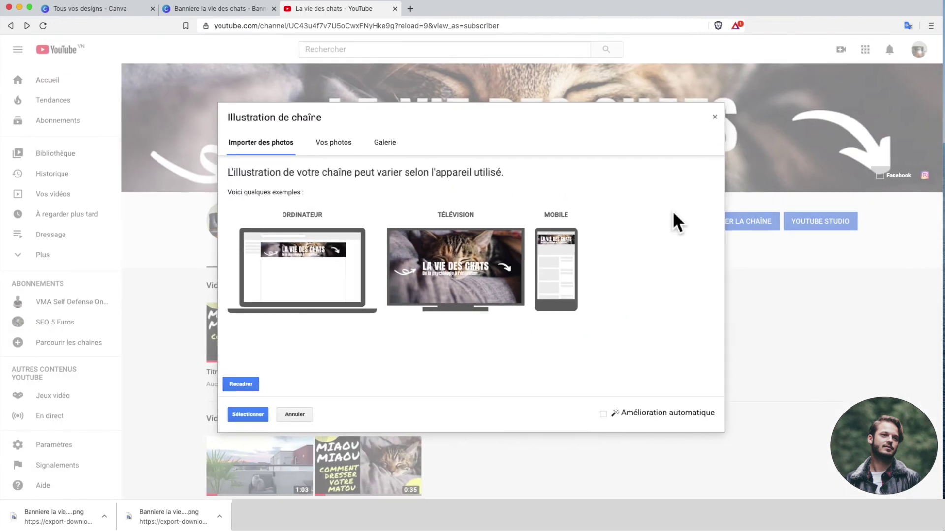
pyautogui.click(628, 419)
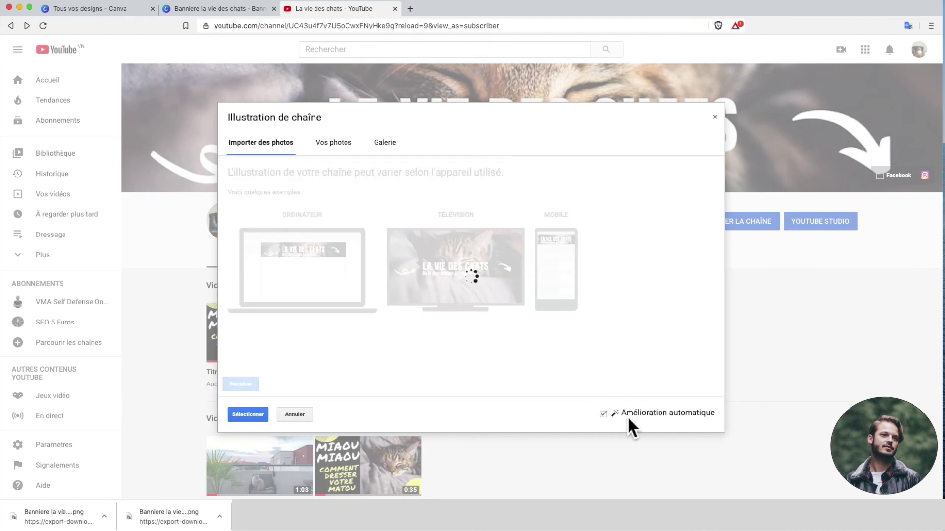
pyautogui.click(254, 418)
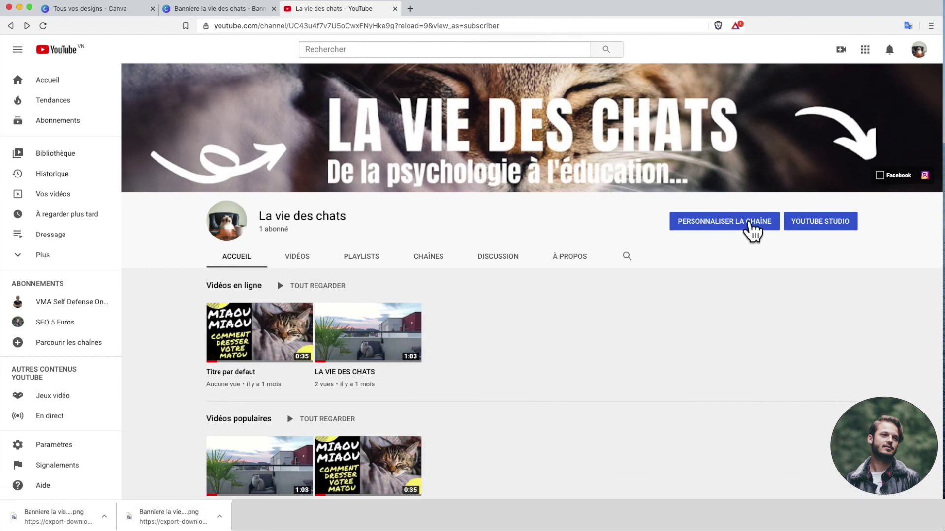
# Step: Open the banner's link editor and rename the Facebook link to 'Abonnez-vous'
pyautogui.click(732, 229)
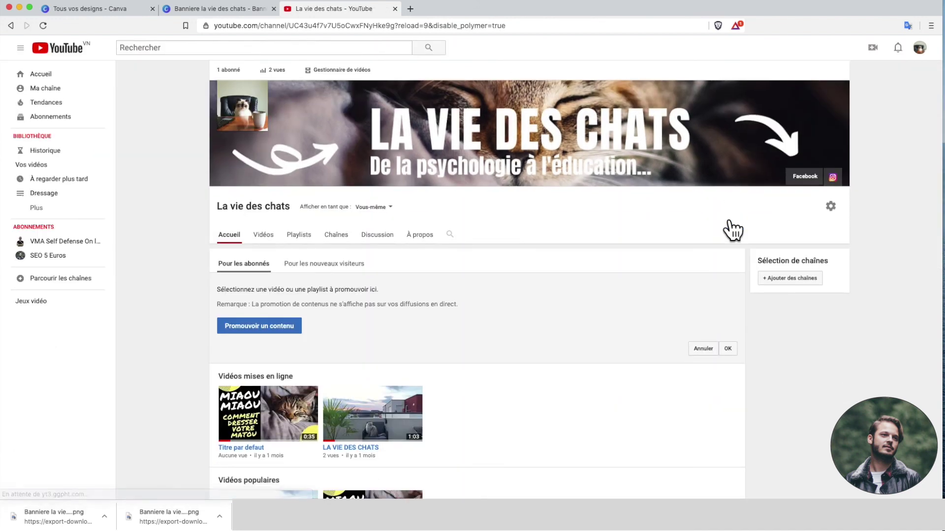
pyautogui.moveTo(833, 114)
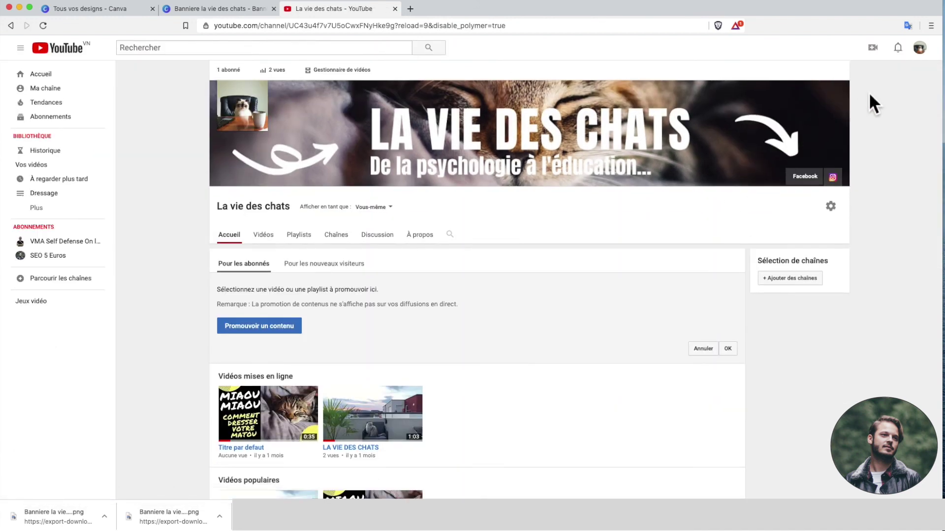
pyautogui.click(841, 89)
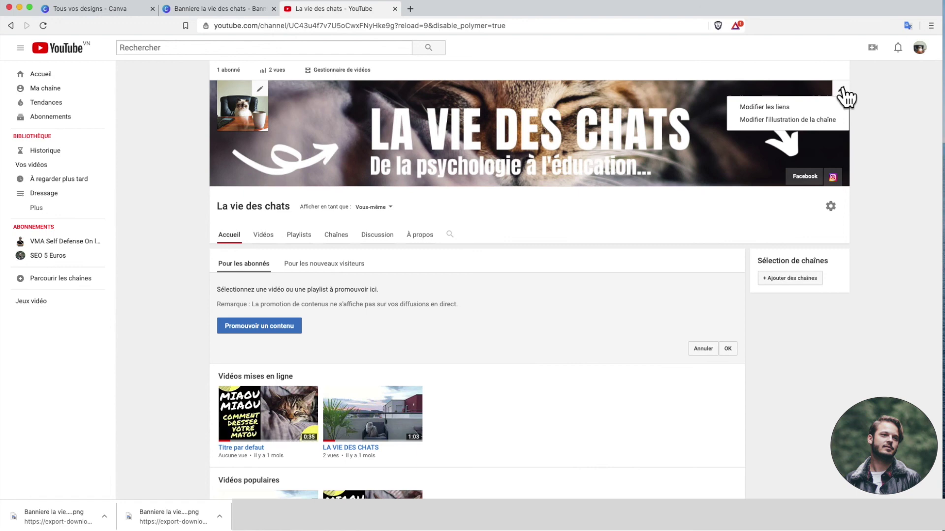
pyautogui.click(787, 107)
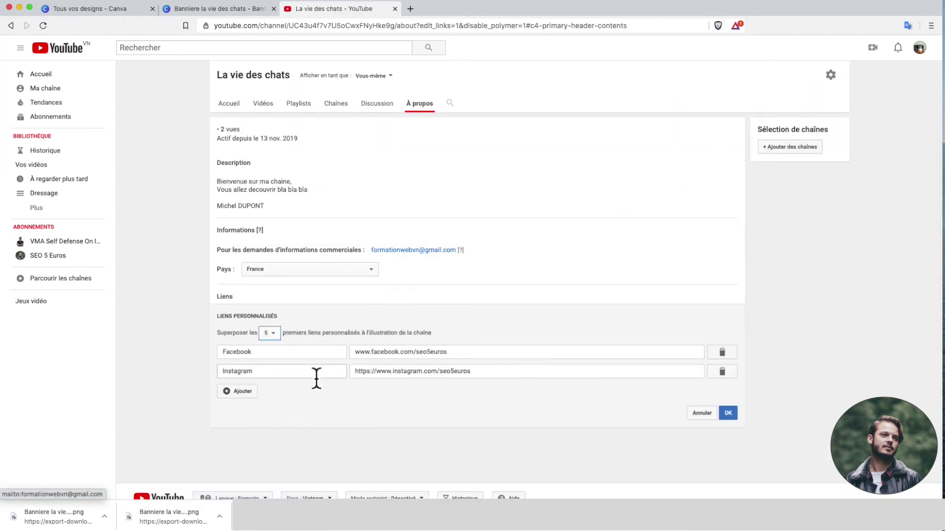
pyautogui.click(289, 356)
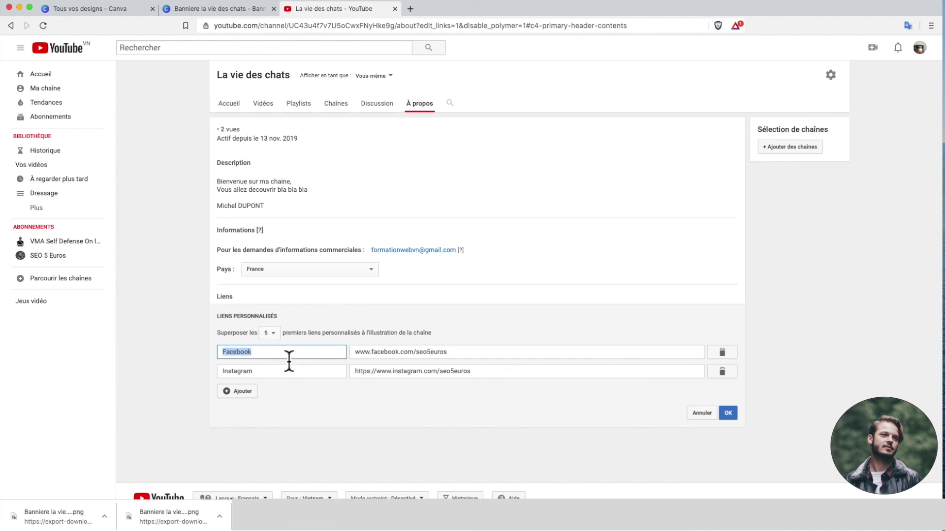
pyautogui.write('Abonnez-vous')
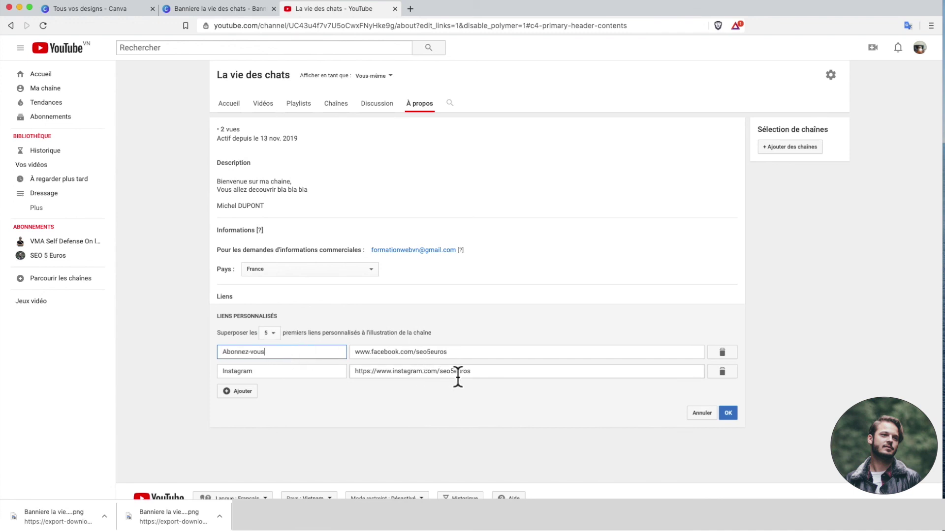
# Step: Replace the link's Facebook address with the channel's own URL
pyautogui.doubleClick(473, 354)
pyautogui.moveTo(474, 353); pyautogui.dragTo(356, 354)
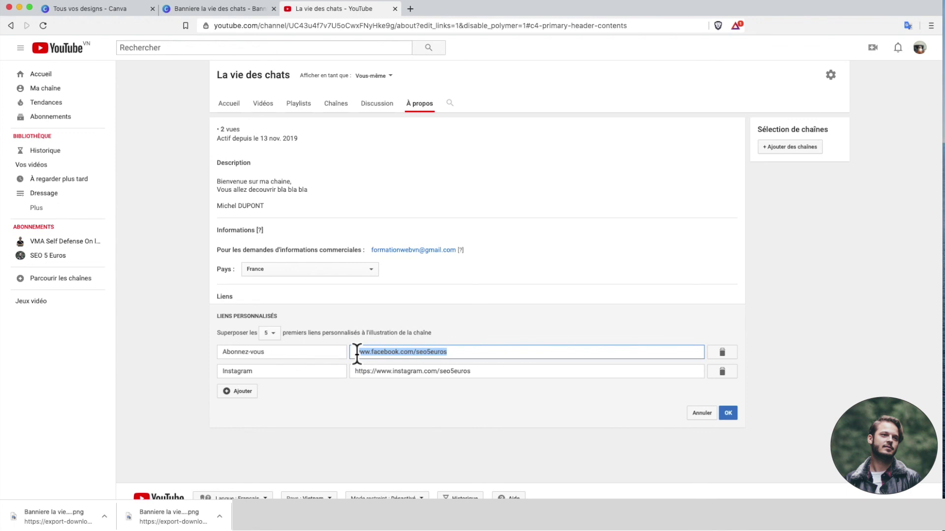
pyautogui.moveTo(357, 353); pyautogui.dragTo(353, 353)
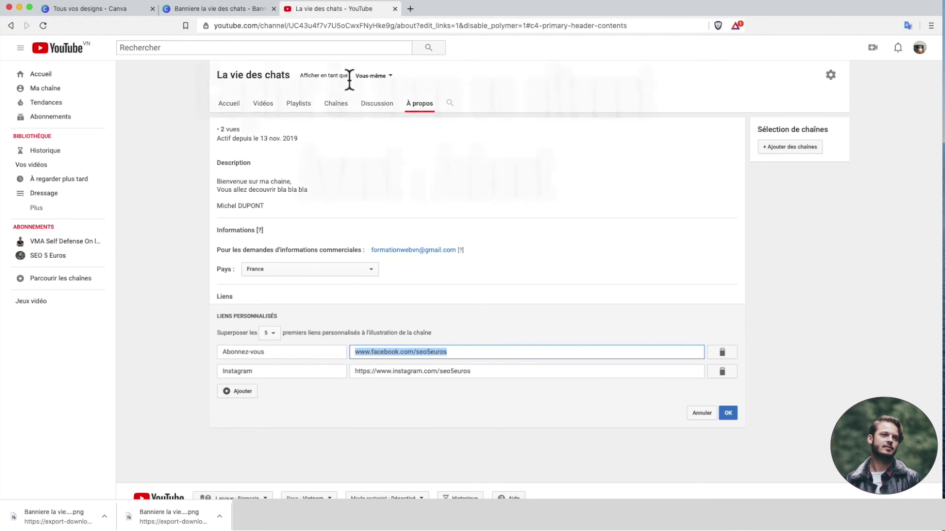
pyautogui.moveTo(397, 25); pyautogui.dragTo(199, 30)
pyautogui.hotkey('ctrl', 'c')
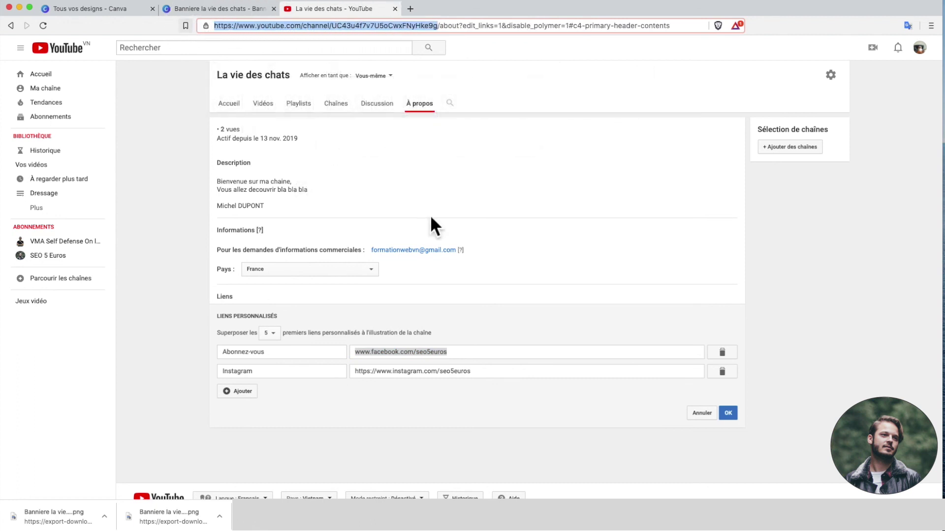
pyautogui.click(457, 353)
pyautogui.moveTo(457, 353); pyautogui.dragTo(357, 354)
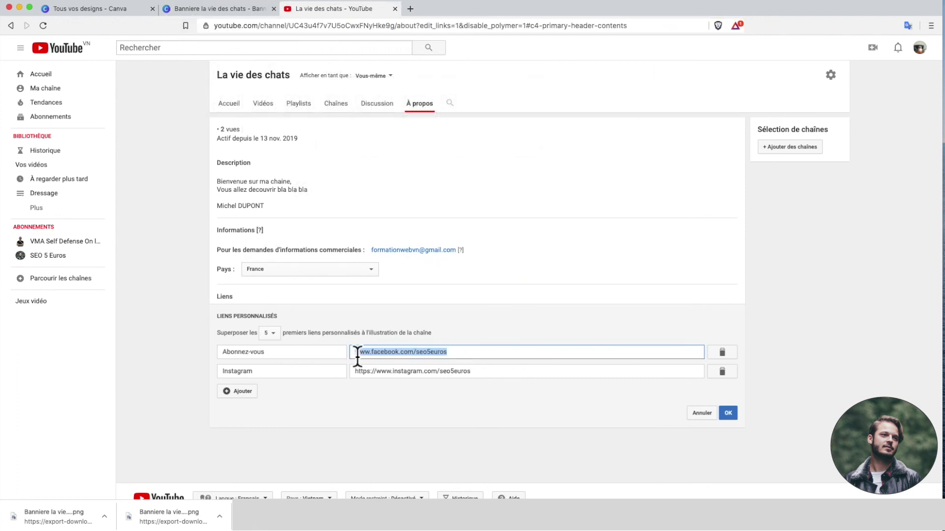
pyautogui.hotkey('ctrl', 'v')
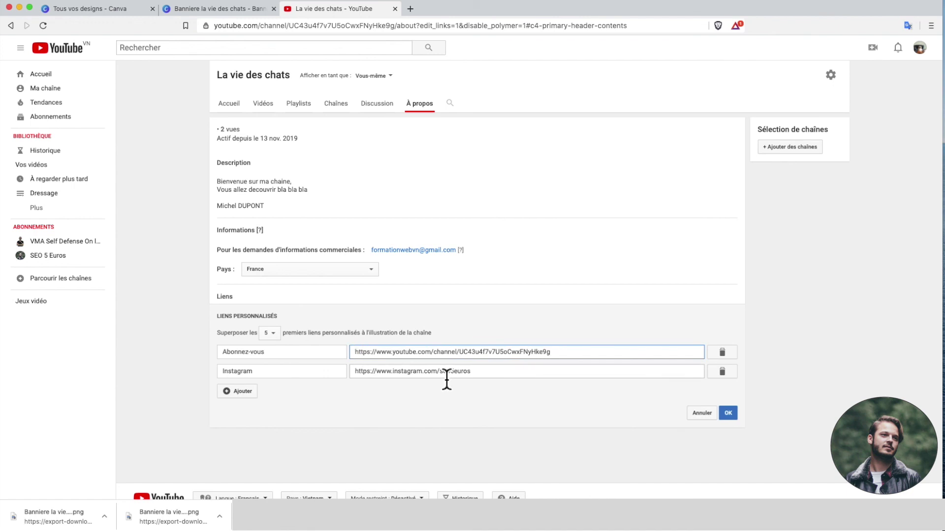
# Step: Delete the Instagram link and save the banner link changes
pyautogui.doubleClick(271, 375)
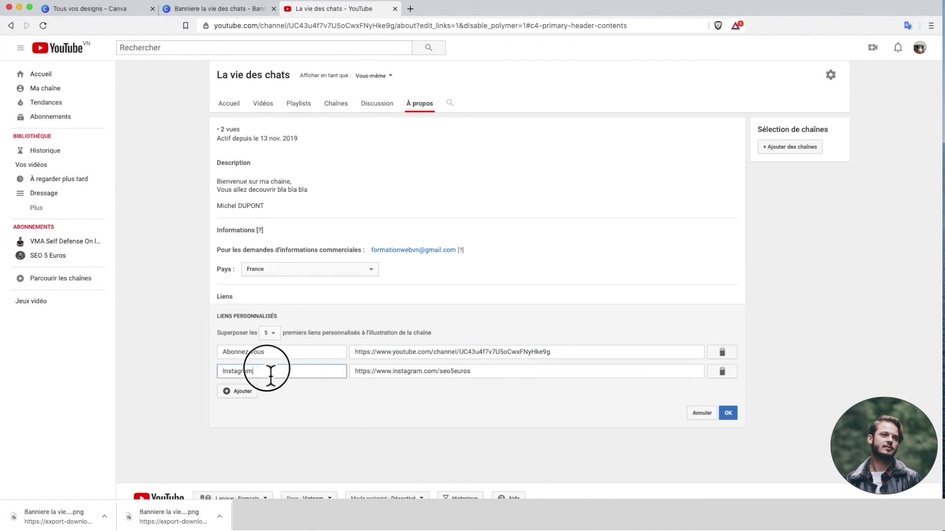
pyautogui.press('BackSpace')
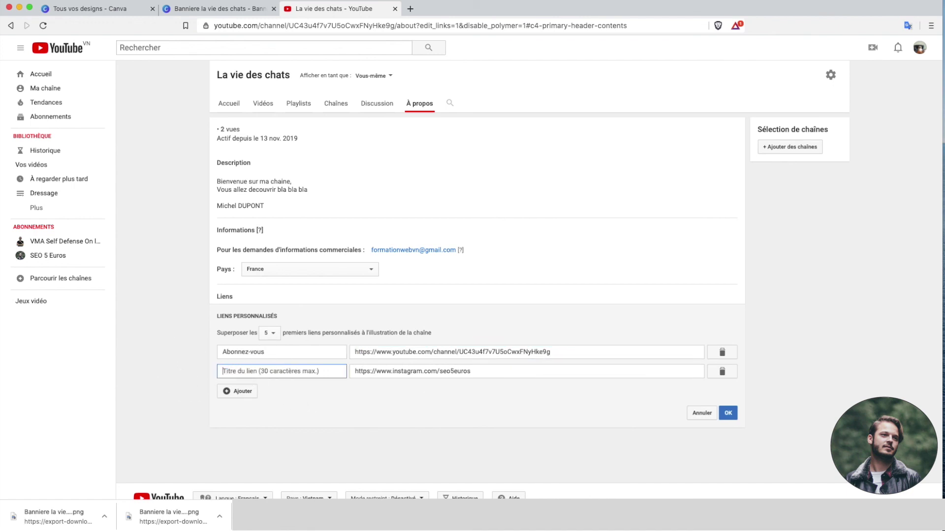
pyautogui.moveTo(484, 377); pyautogui.dragTo(334, 375)
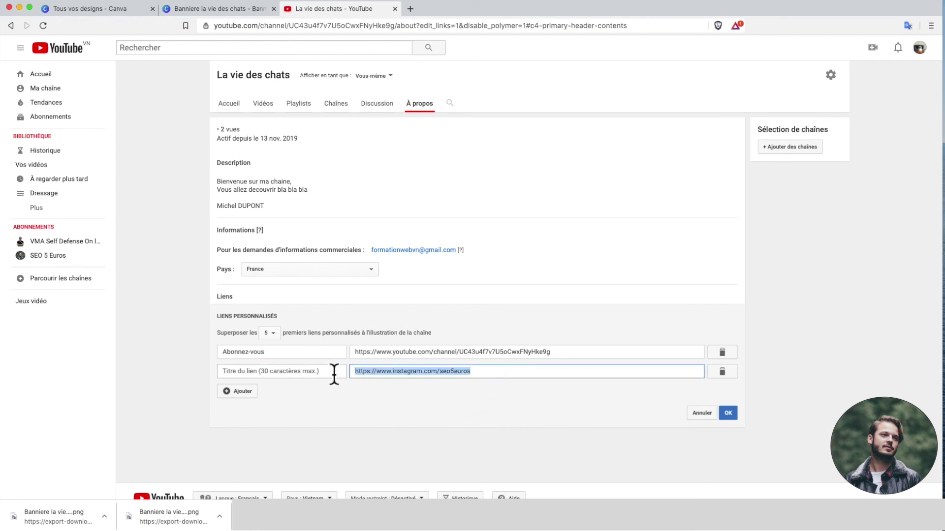
pyautogui.click(722, 372)
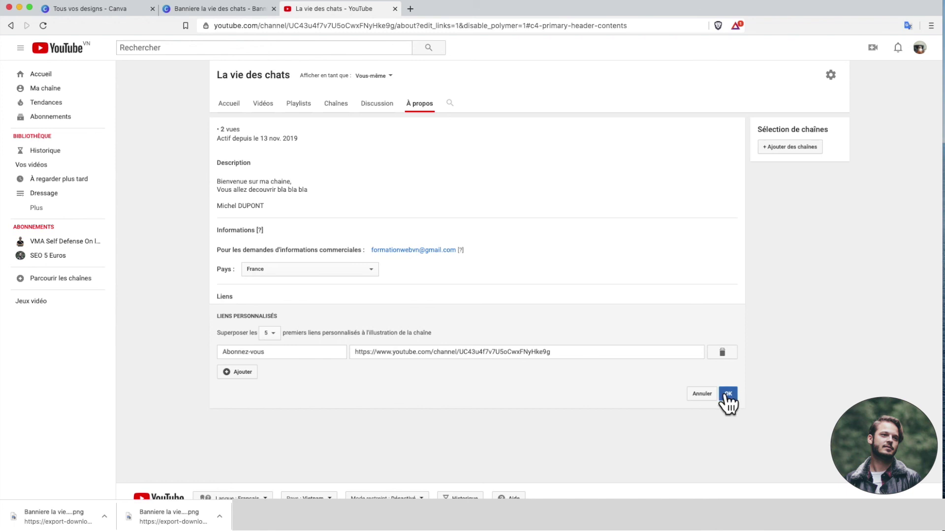
pyautogui.click(728, 394)
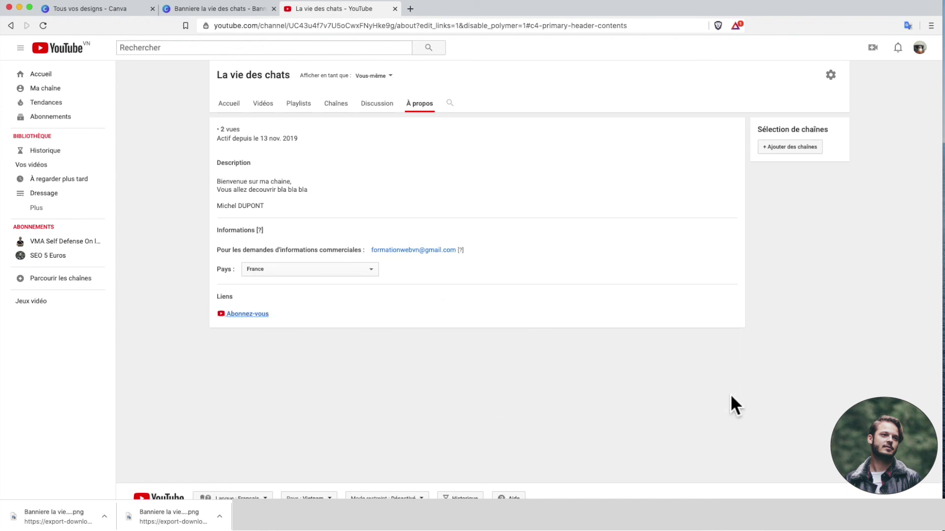
# Step: Preview the channel as a returning subscriber
pyautogui.click(920, 49)
pyautogui.click(385, 207)
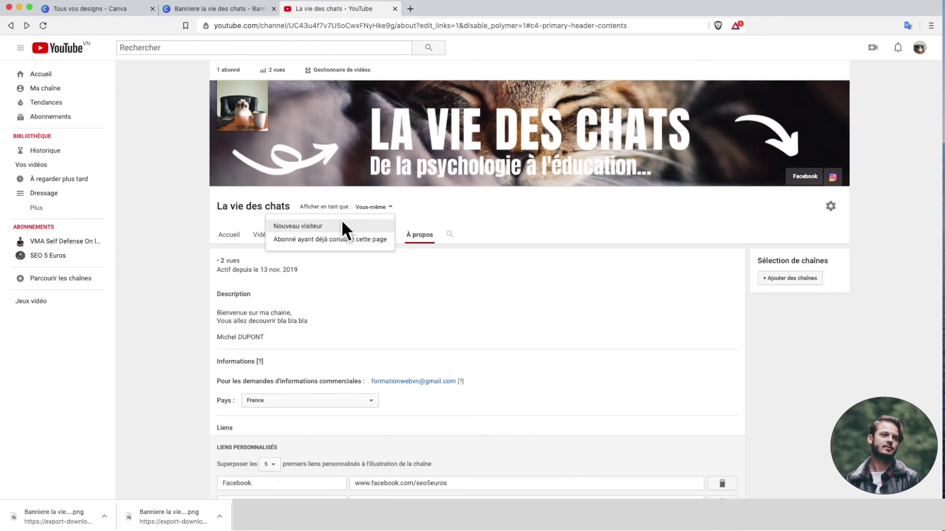
pyautogui.click(339, 240)
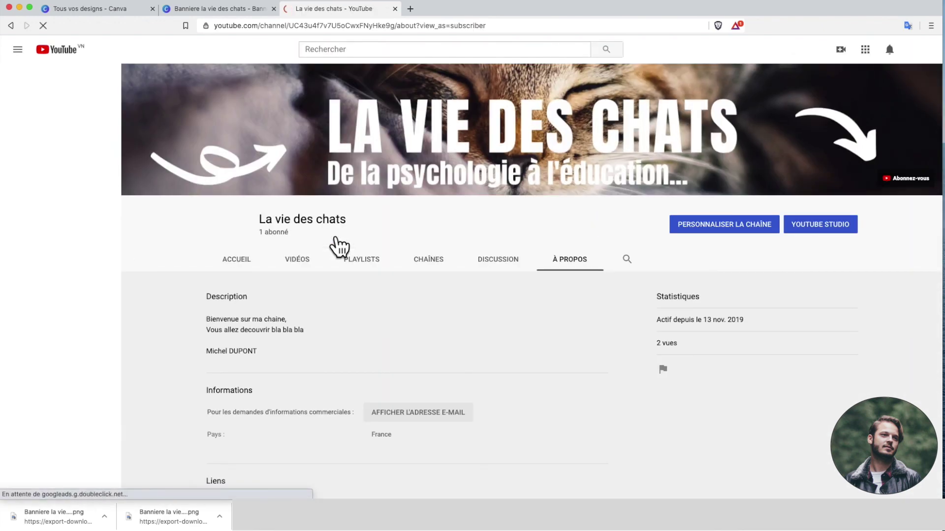